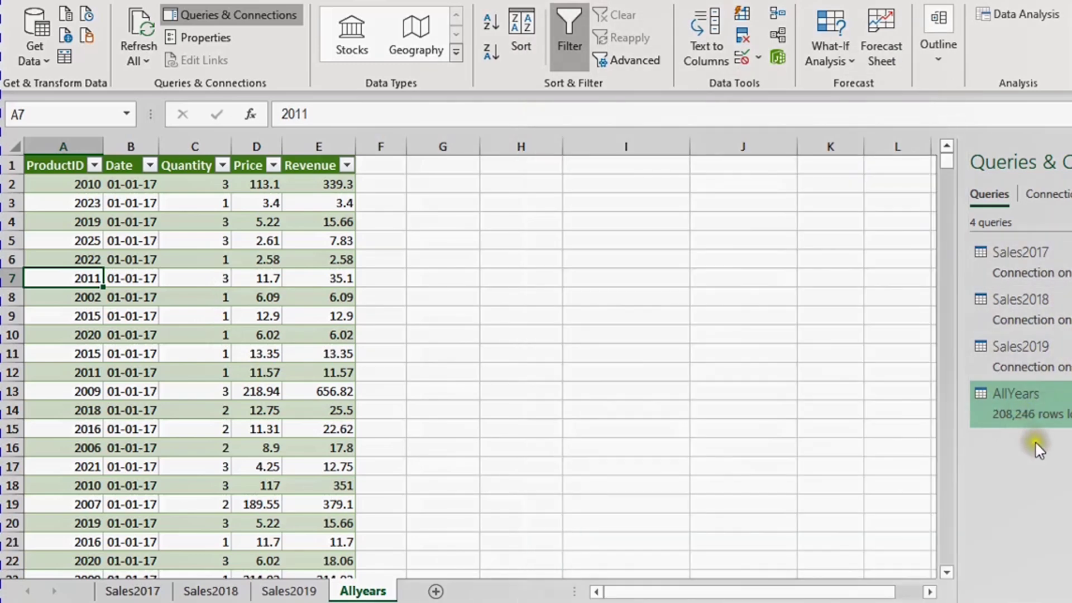
Step: Examine the AllYears query preview and the Sales2017, Sales2018 and Sales2019 sheets, and return to the Allyears sheet
{"action": "key", "text": "Right"}
{"action": "key", "text": "Right"}
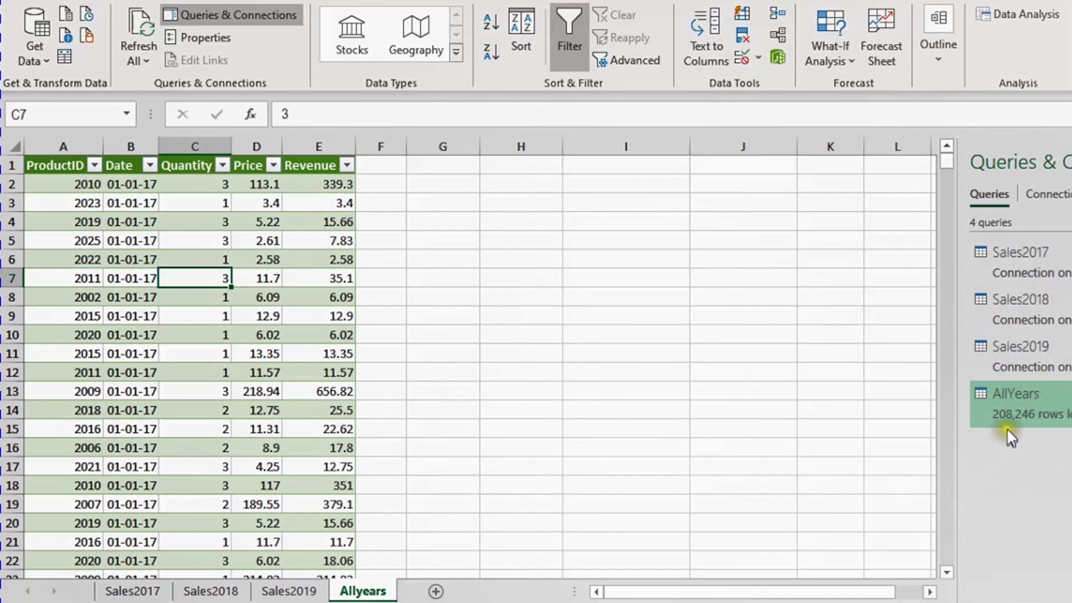
{"action": "mouse_move", "coordinate": [1025, 408]}
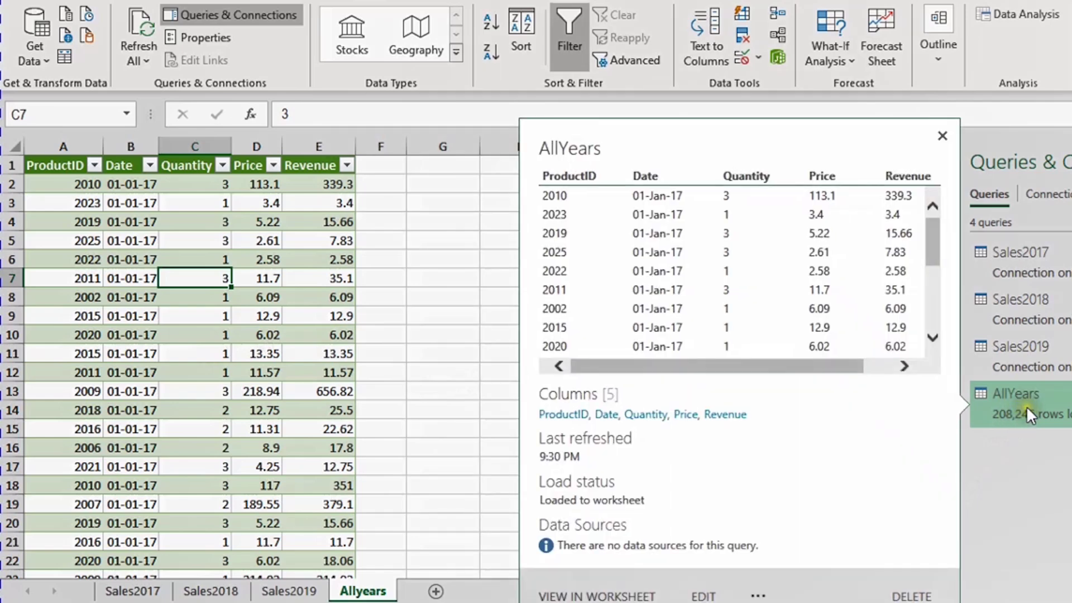
{"action": "left_click", "coordinate": [145, 278]}
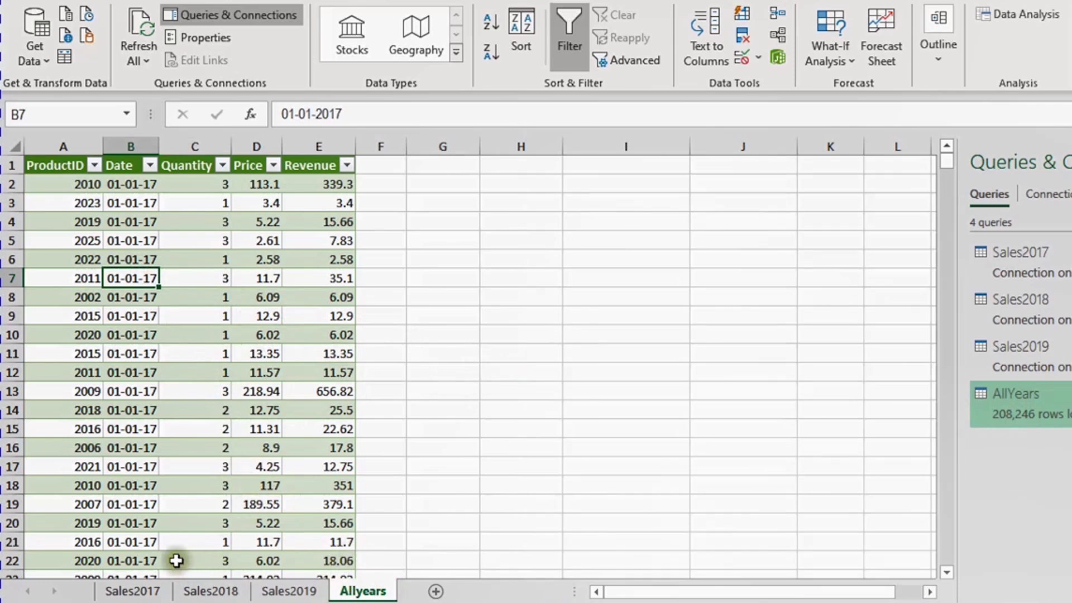
{"action": "left_click", "coordinate": [137, 590]}
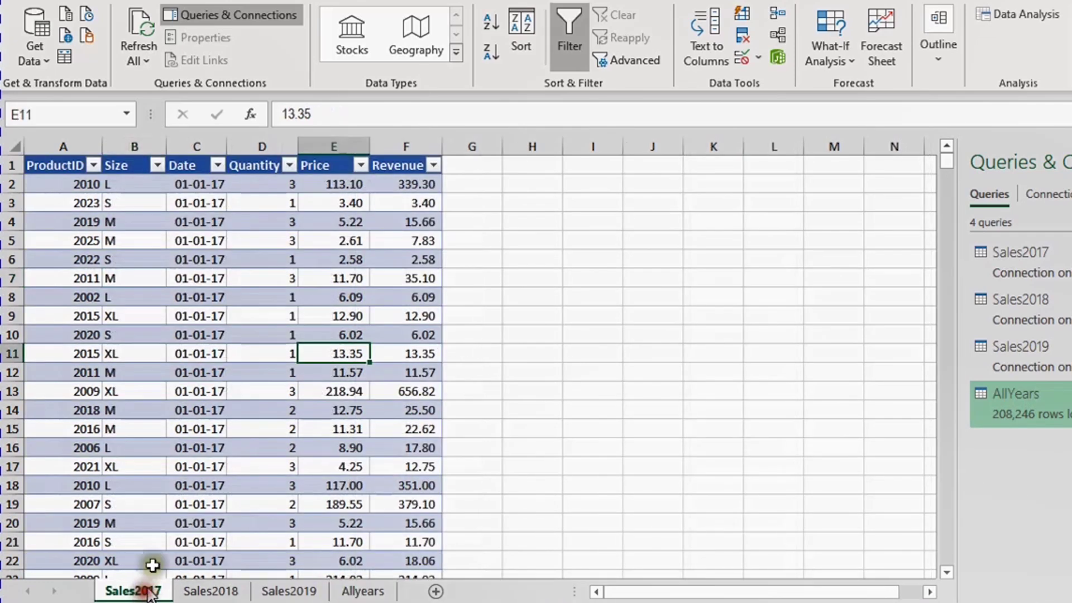
{"action": "left_click", "coordinate": [219, 587]}
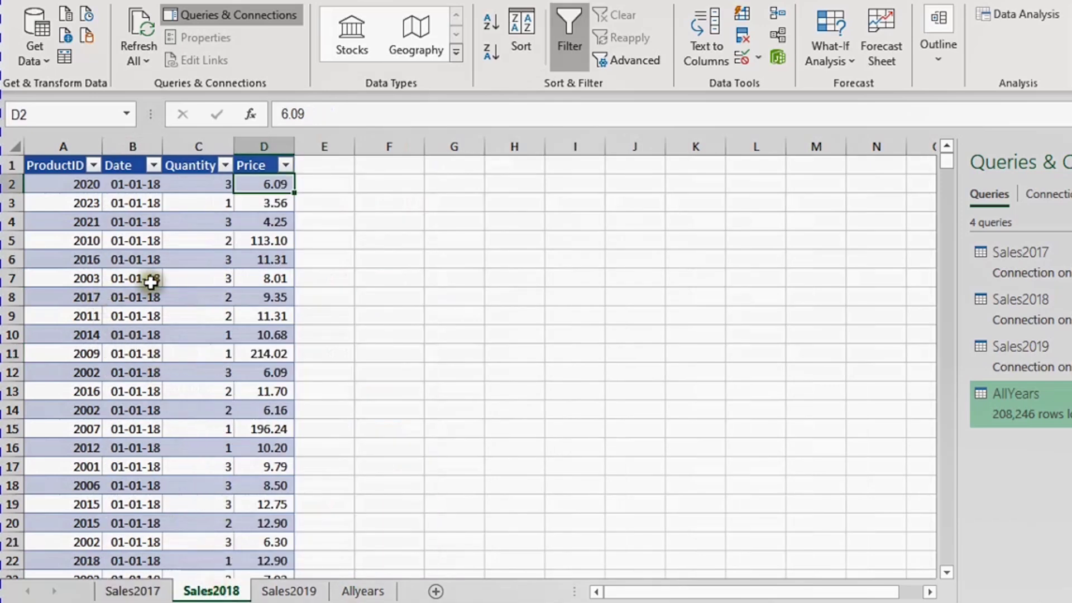
{"action": "left_click", "coordinate": [310, 590]}
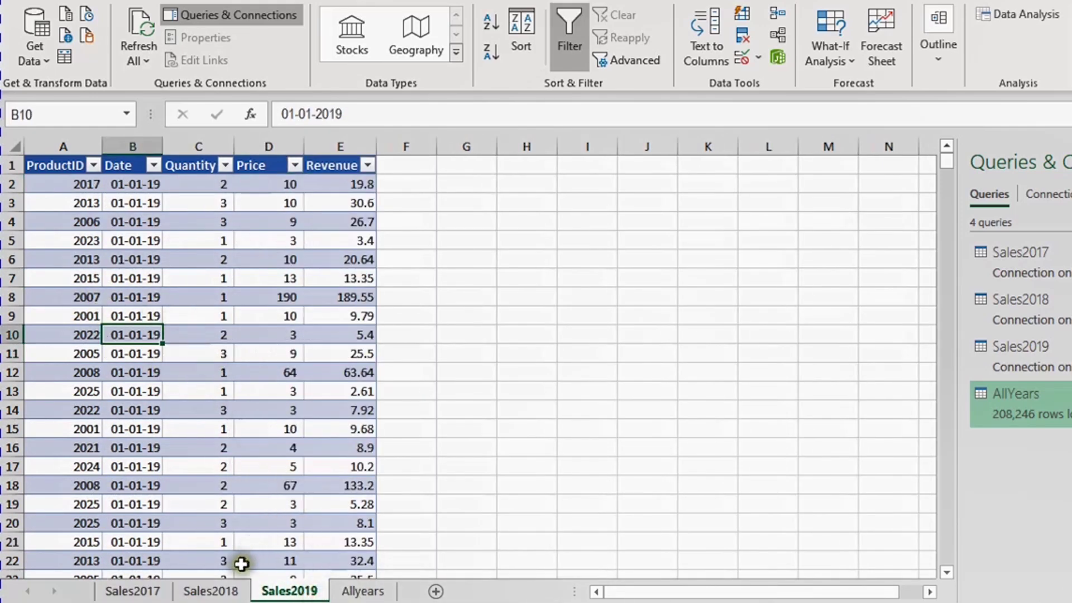
{"action": "left_click", "coordinate": [212, 591]}
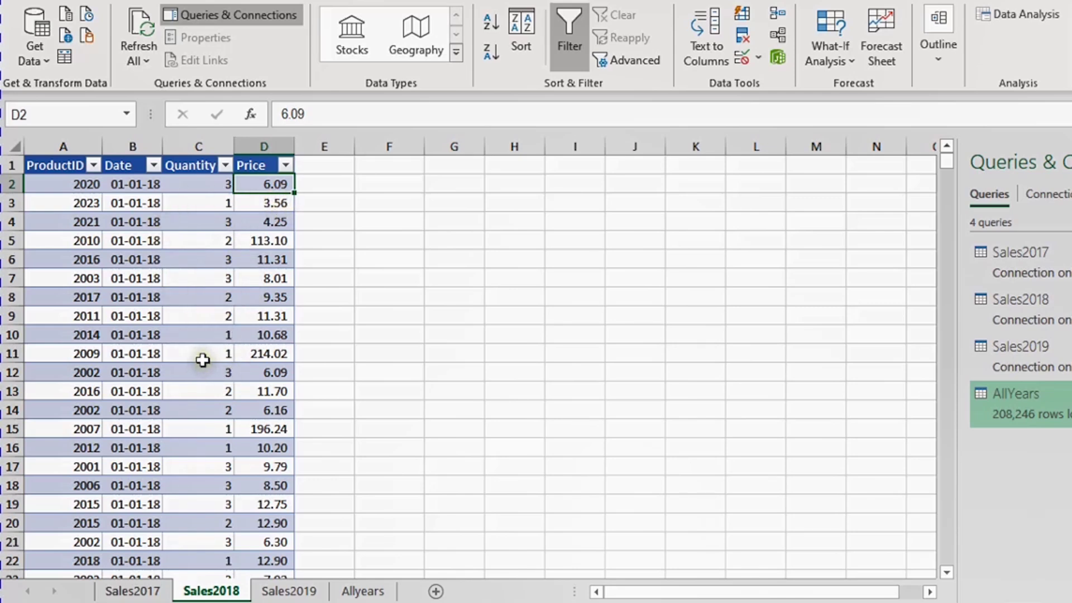
{"action": "left_click", "coordinate": [358, 590]}
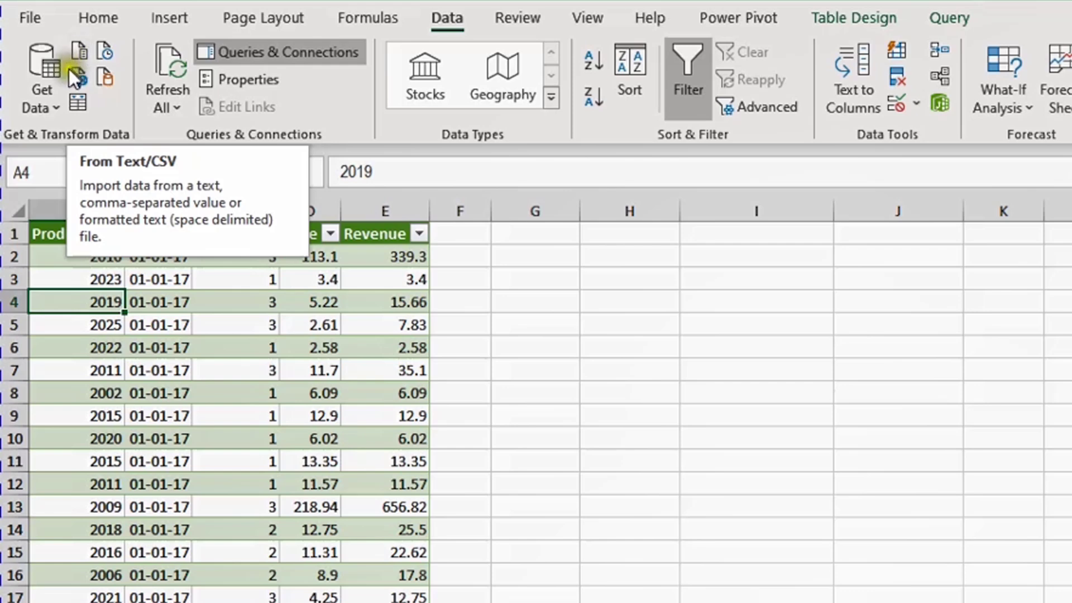
Step: Import Product Lookup.csv from the PQB09 folder as a text/CSV source and open it for transformation in Power Query Editor
{"action": "left_click", "coordinate": [55, 109]}
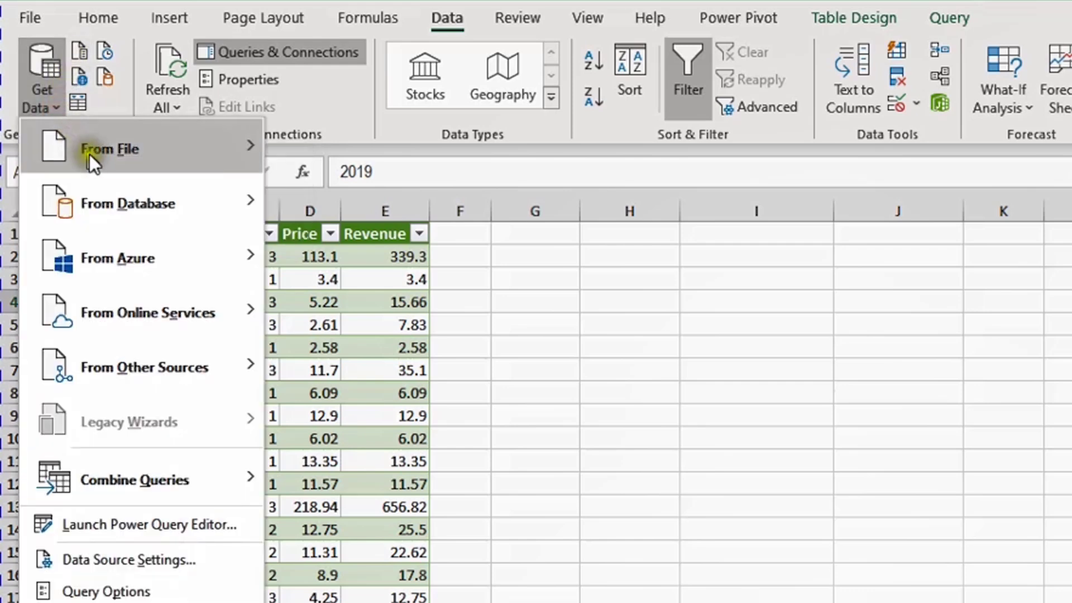
{"action": "mouse_move", "coordinate": [91, 154]}
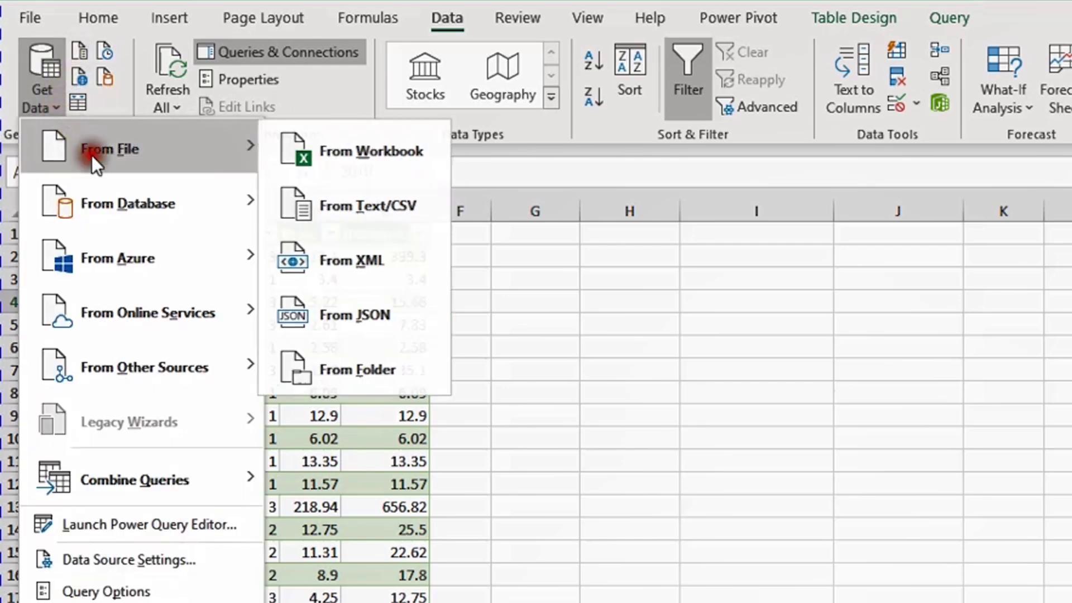
{"action": "left_click", "coordinate": [380, 213]}
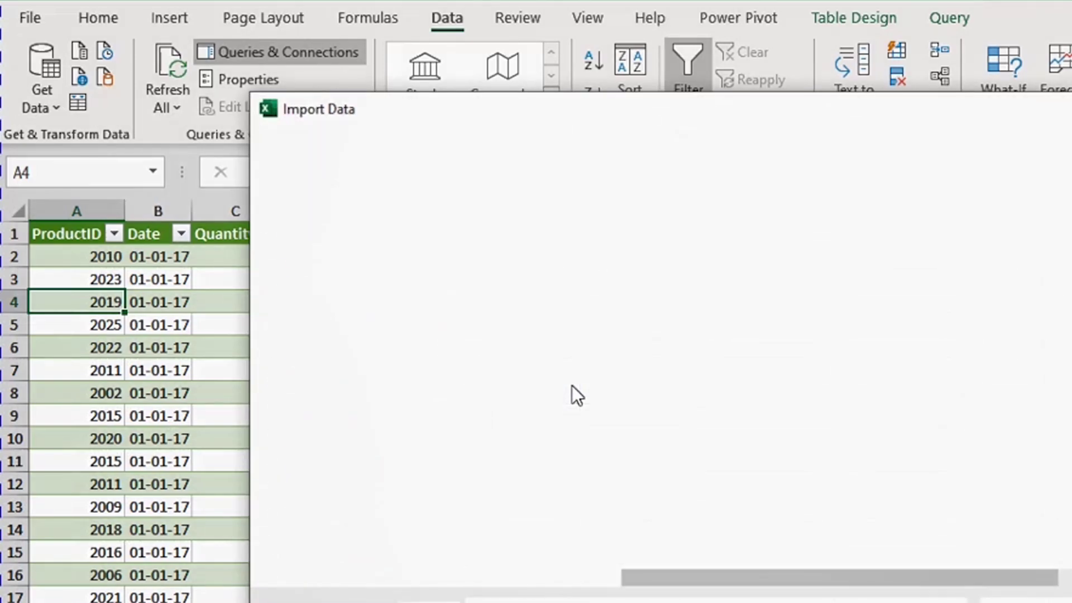
{"action": "left_click", "coordinate": [684, 251]}
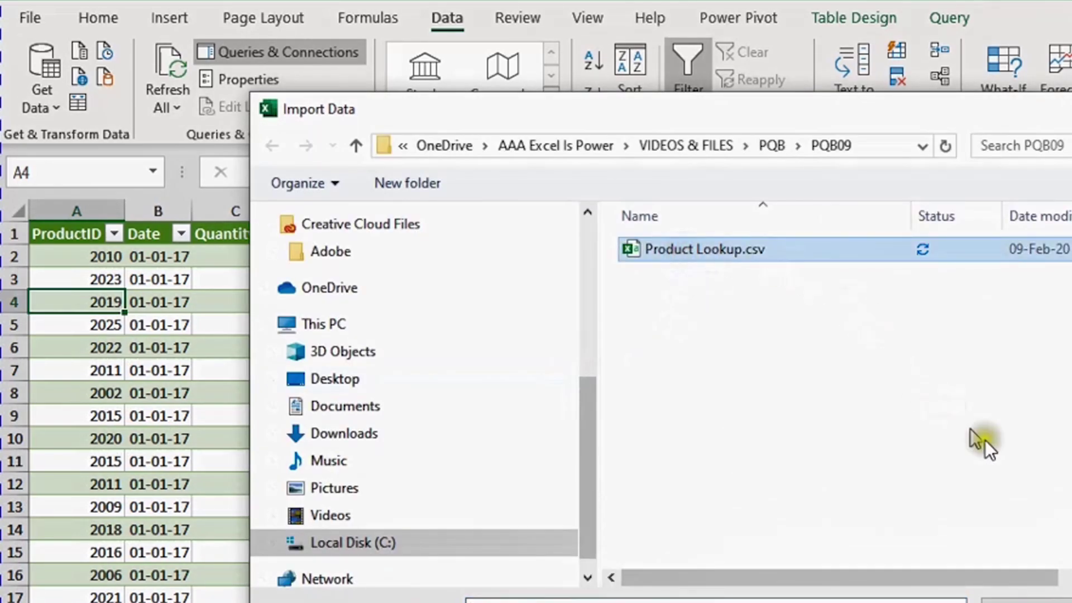
{"action": "left_click", "coordinate": [1024, 602]}
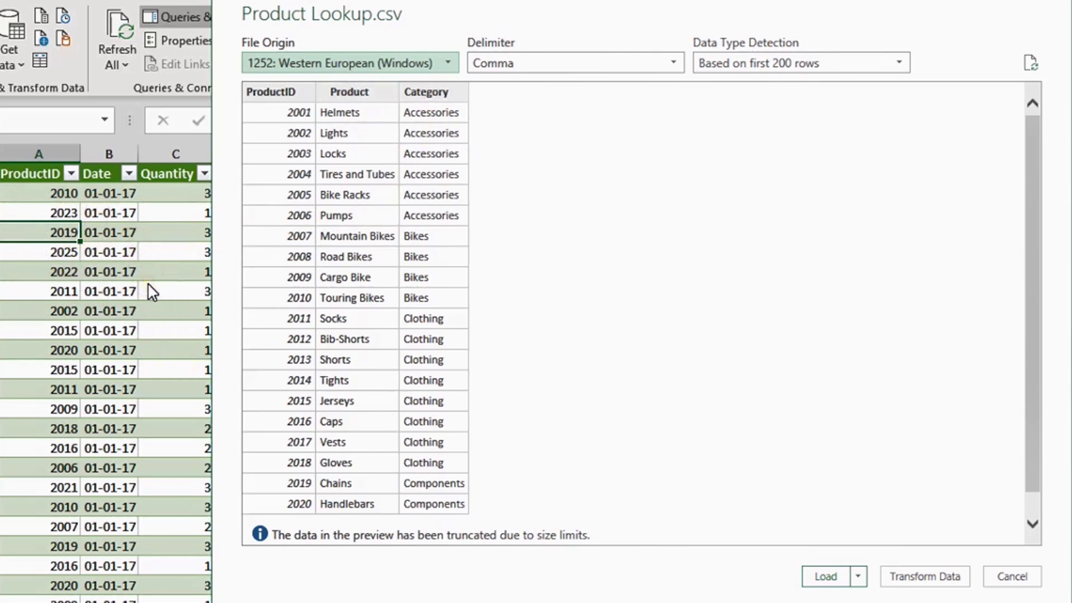
{"action": "left_click", "coordinate": [922, 575]}
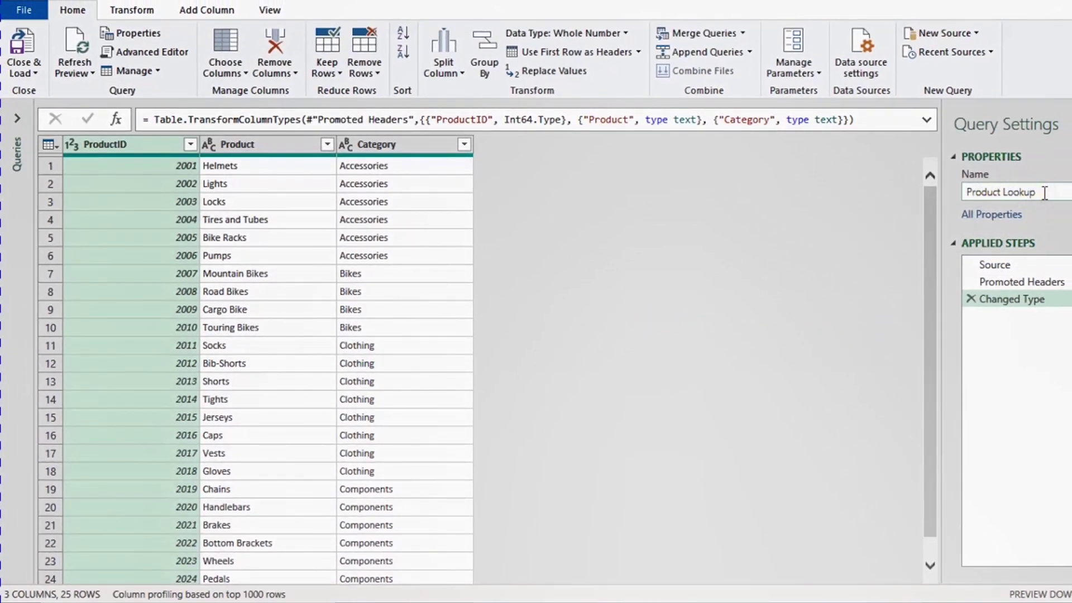
Step: Inspect the Product Lookup query's applied steps Source, Promoted Headers and Changed Type
{"action": "left_click", "coordinate": [1023, 268]}
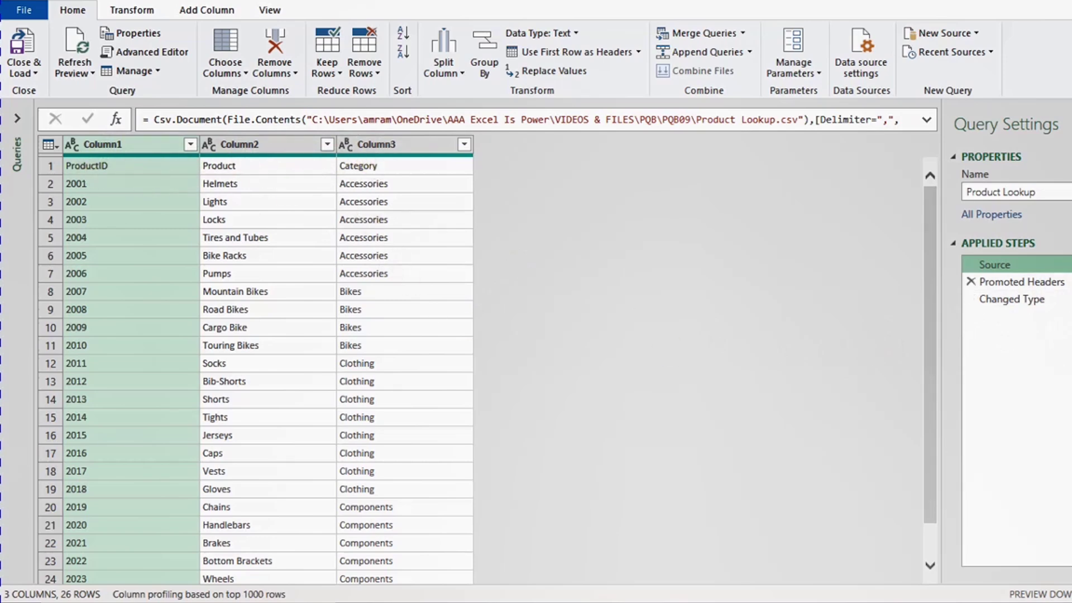
{"action": "left_click", "coordinate": [1052, 282]}
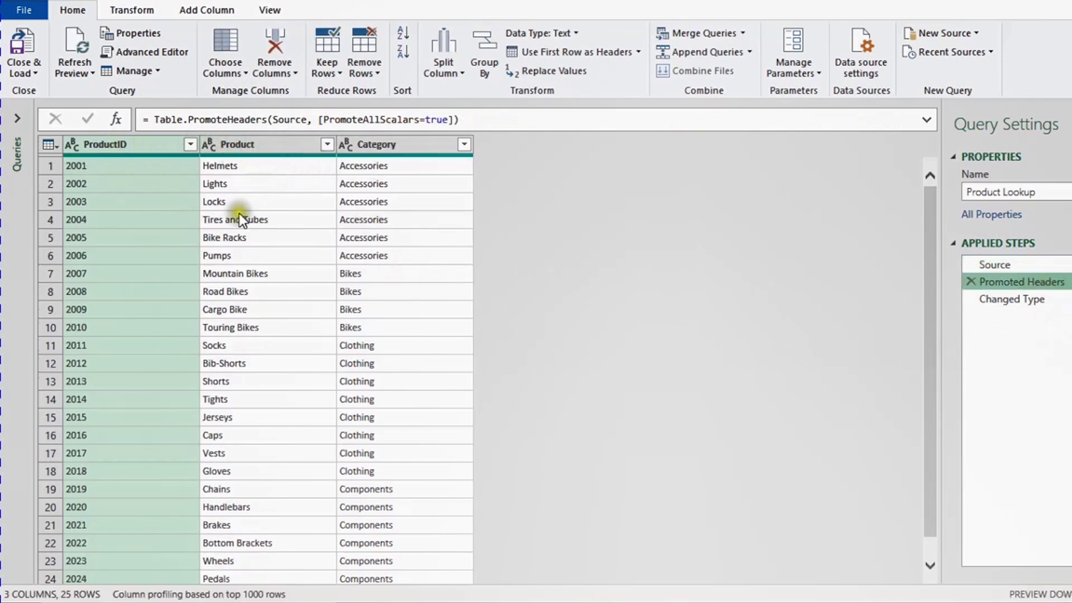
{"action": "left_click", "coordinate": [1038, 300]}
{"action": "left_click", "coordinate": [1038, 299]}
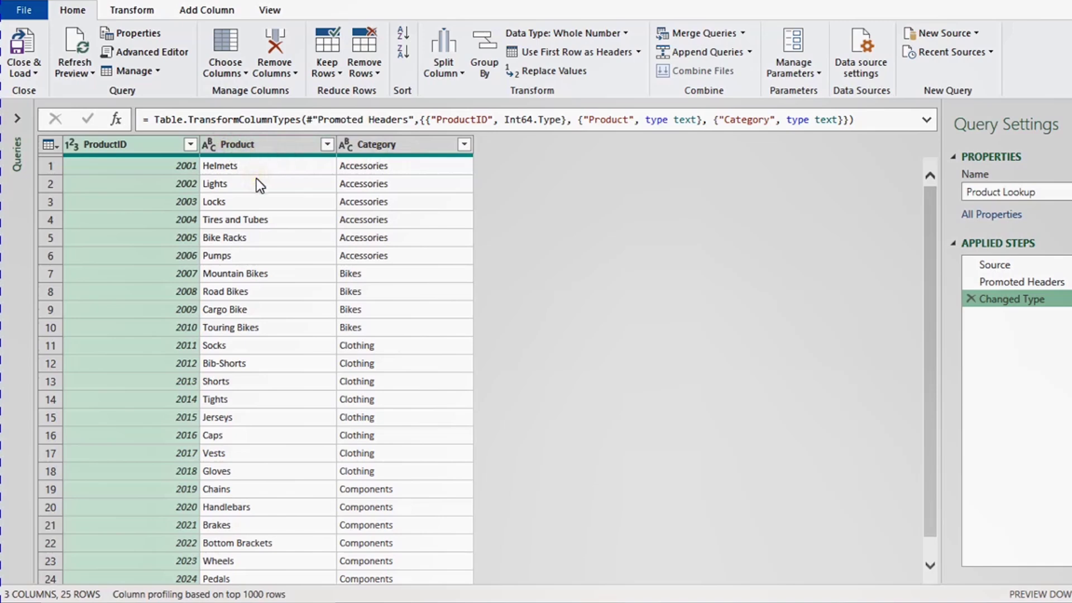
Step: Close the editor and load the Product Lookup query as a connection only
{"action": "left_click", "coordinate": [28, 75]}
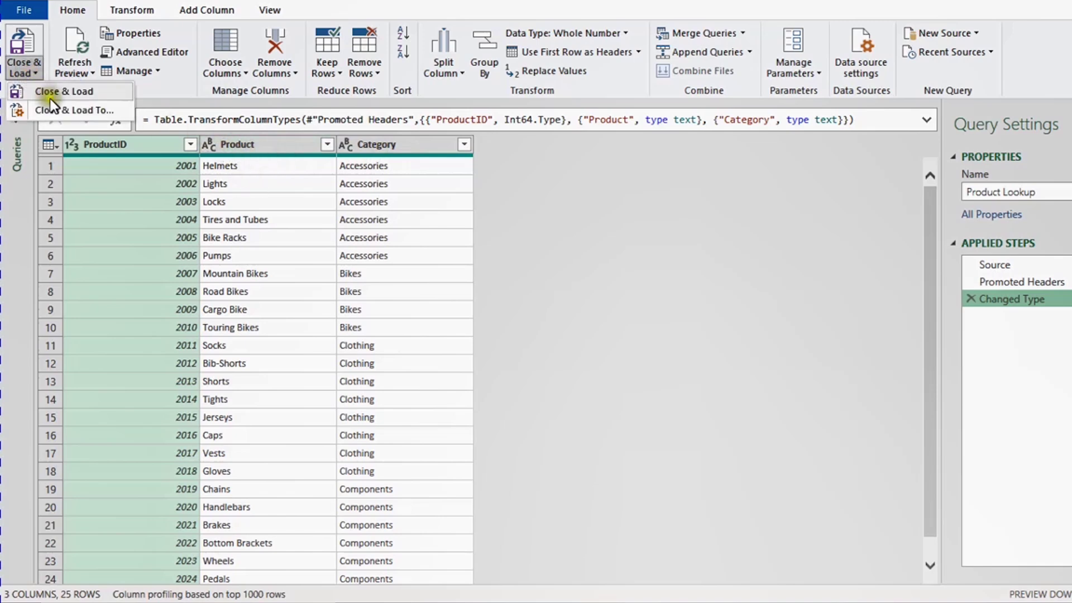
{"action": "left_click", "coordinate": [64, 112]}
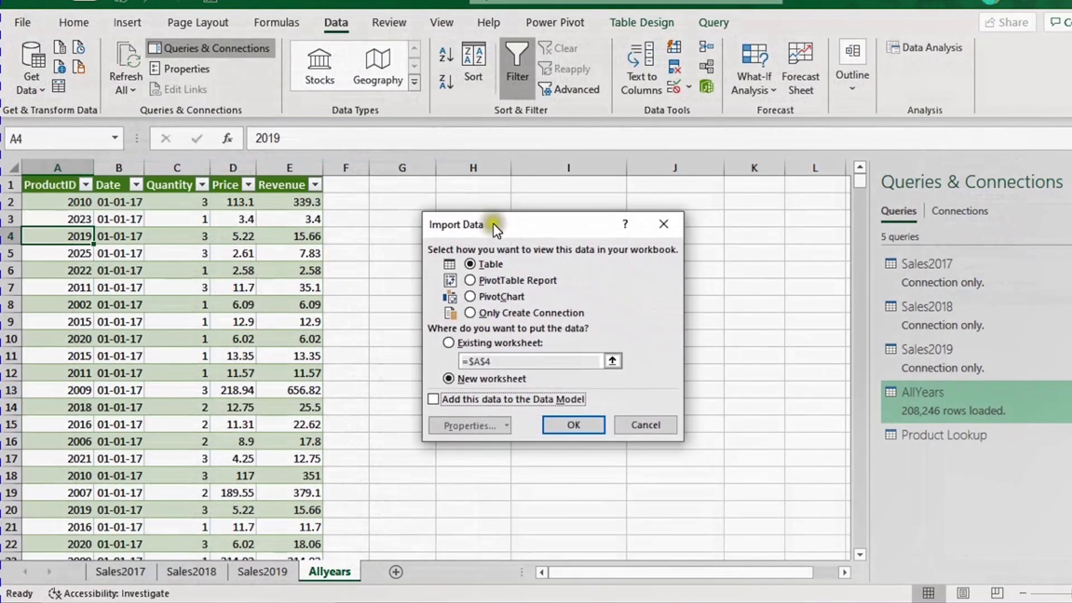
{"action": "left_click", "coordinate": [502, 313]}
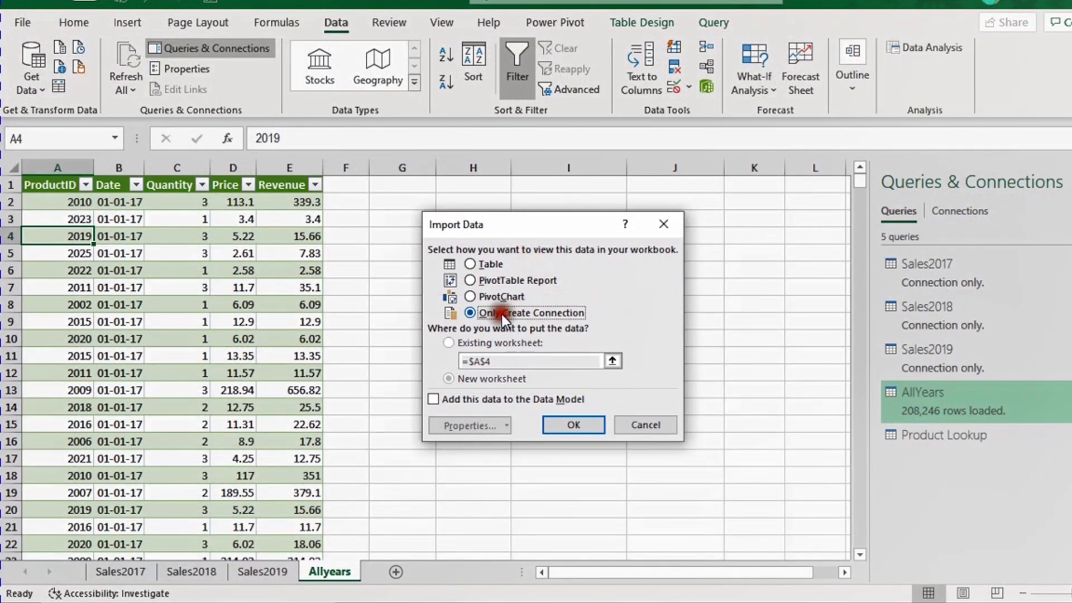
{"action": "left_click", "coordinate": [574, 424]}
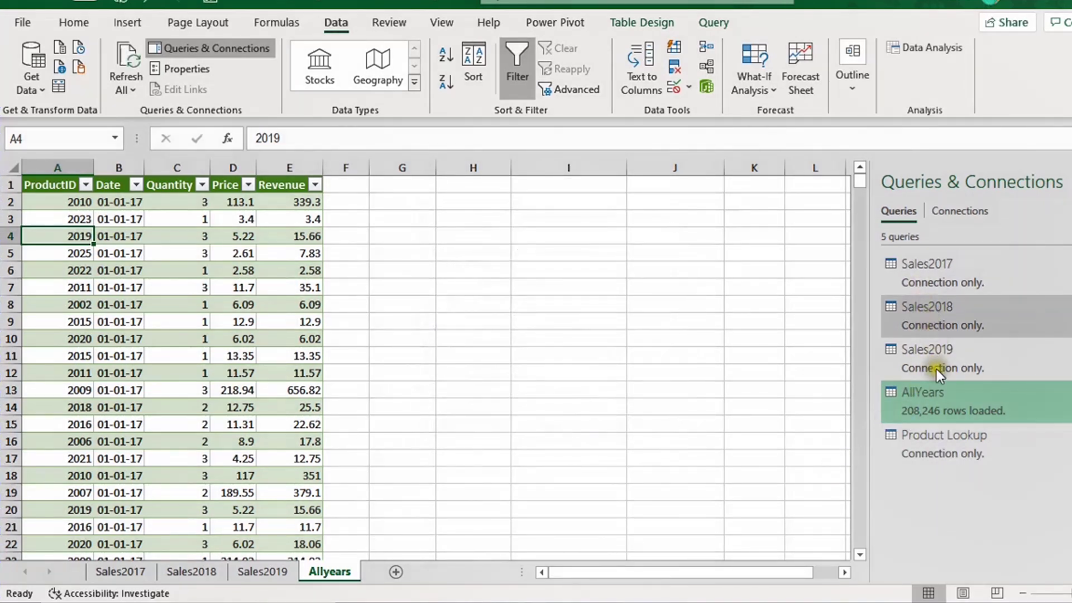
{"action": "mouse_move", "coordinate": [1029, 450]}
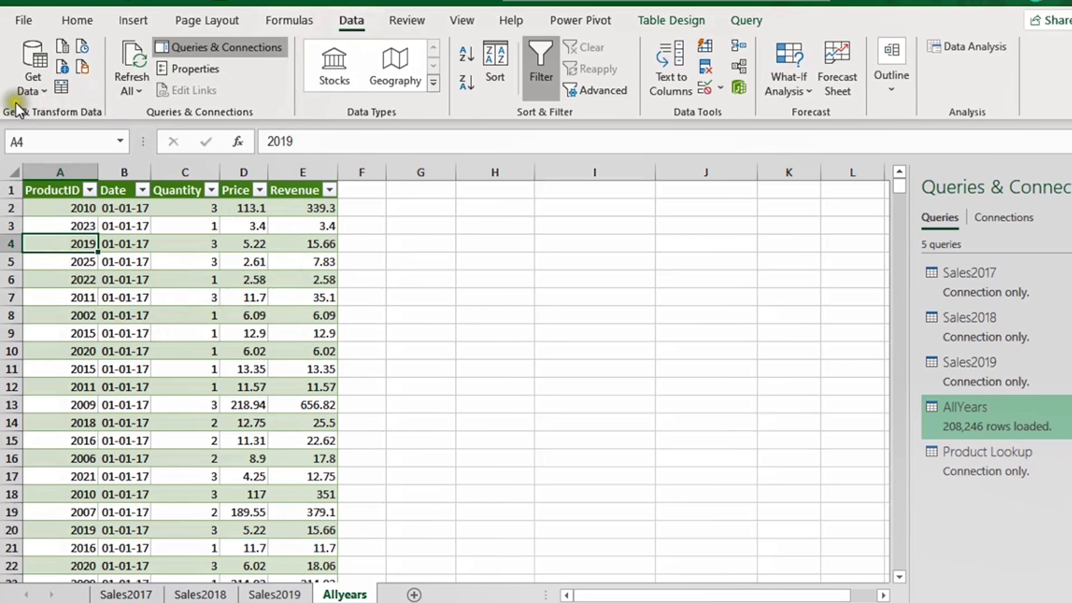
{"action": "left_click", "coordinate": [24, 91]}
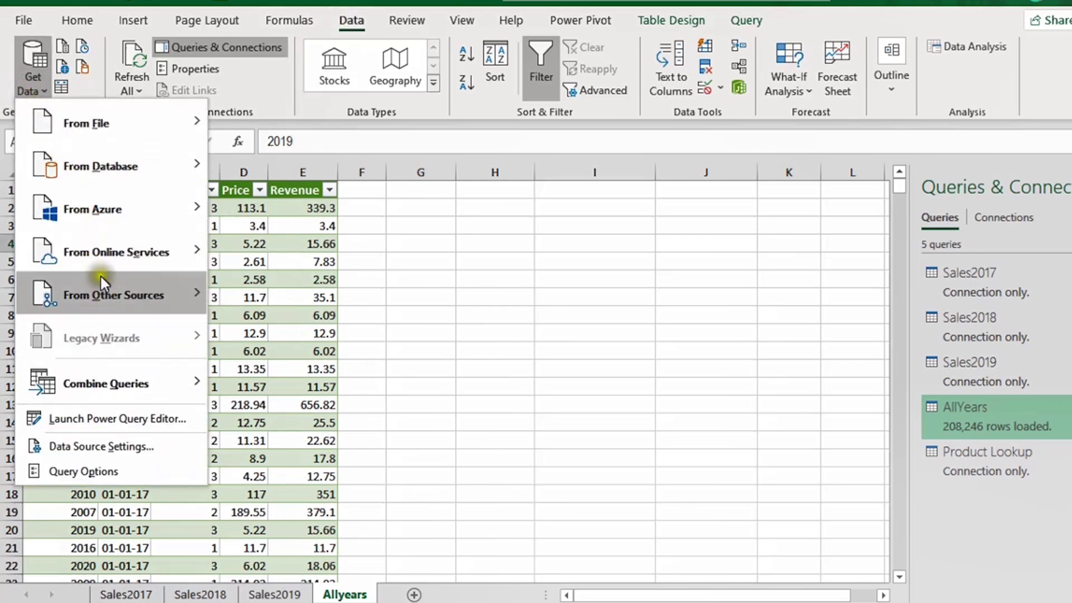
{"action": "mouse_move", "coordinate": [135, 384]}
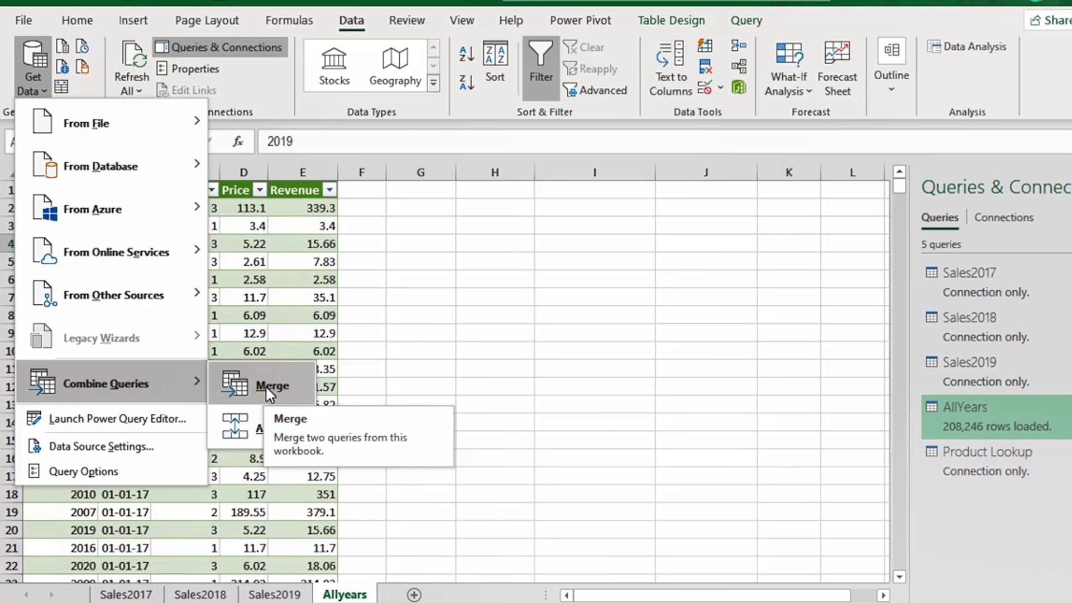
{"action": "left_click", "coordinate": [285, 321]}
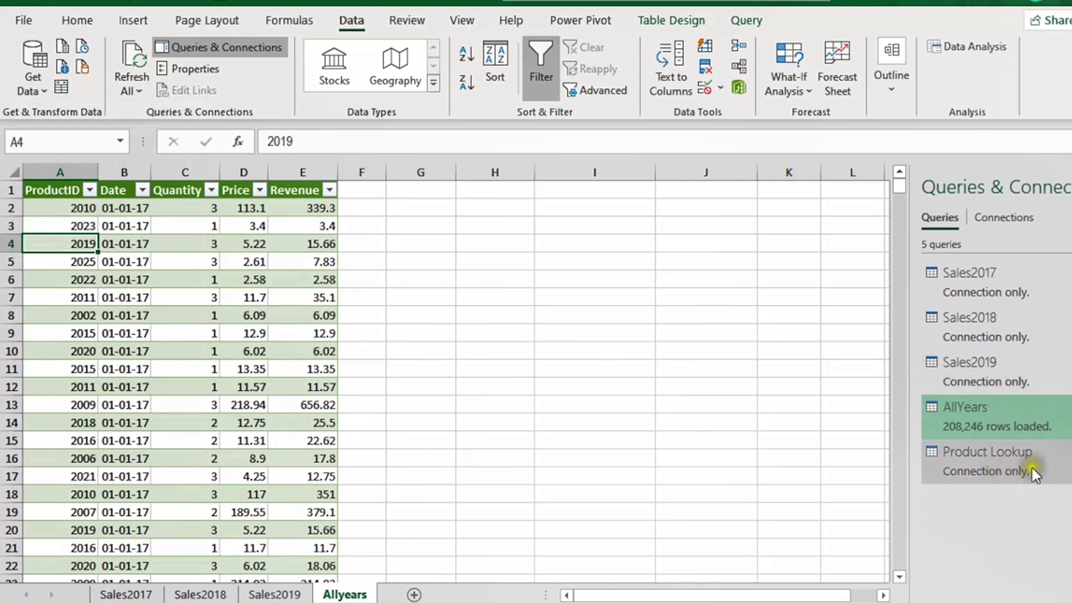
Step: Open the AllYears query for editing in Power Query Editor
{"action": "mouse_move", "coordinate": [1039, 470]}
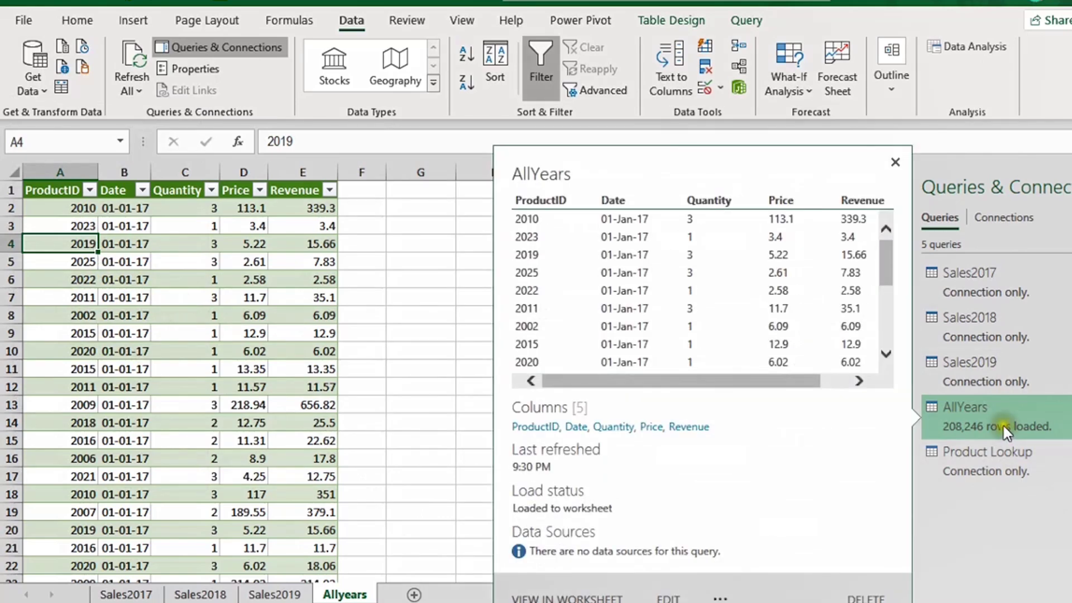
{"action": "left_click", "coordinate": [1002, 422]}
{"action": "double_click", "coordinate": [997, 415]}
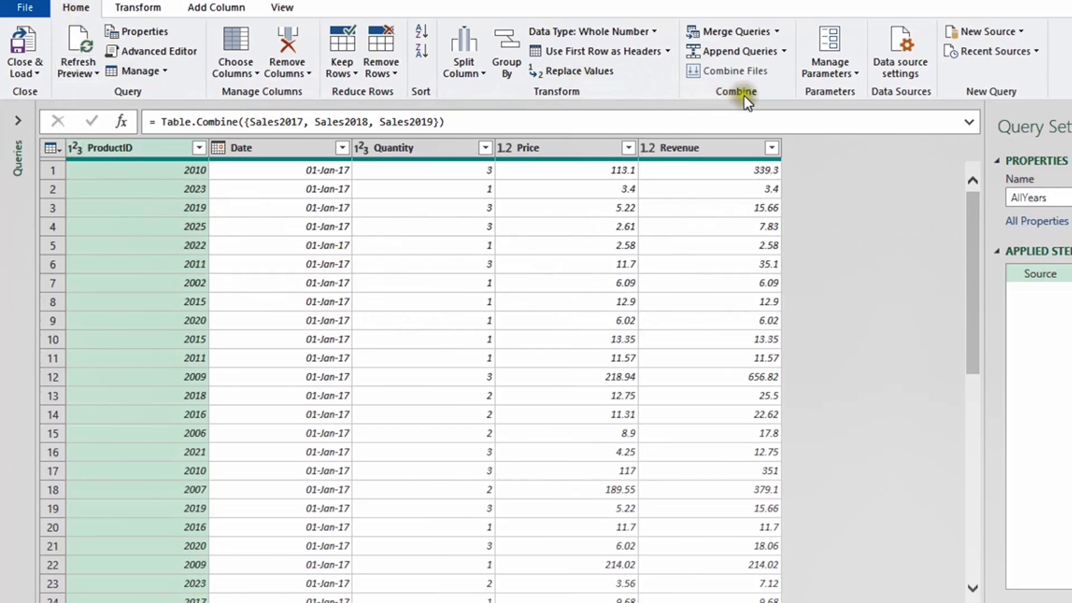
Step: Merge AllYears with the Product Lookup query, matching on ProductID in both tables with a Left Outer join
{"action": "left_click", "coordinate": [736, 34]}
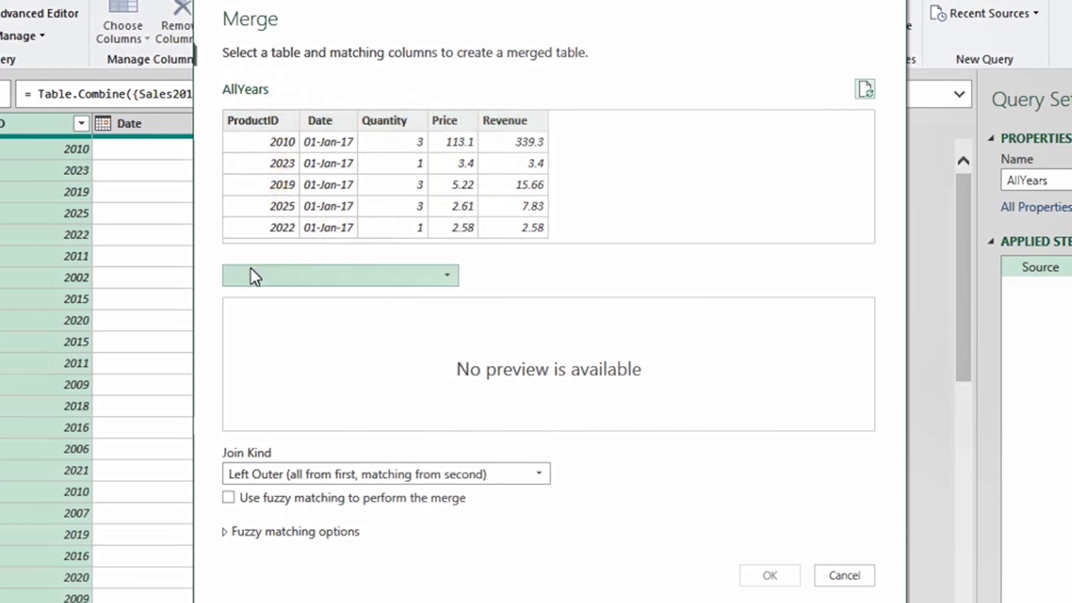
{"action": "left_click", "coordinate": [339, 275]}
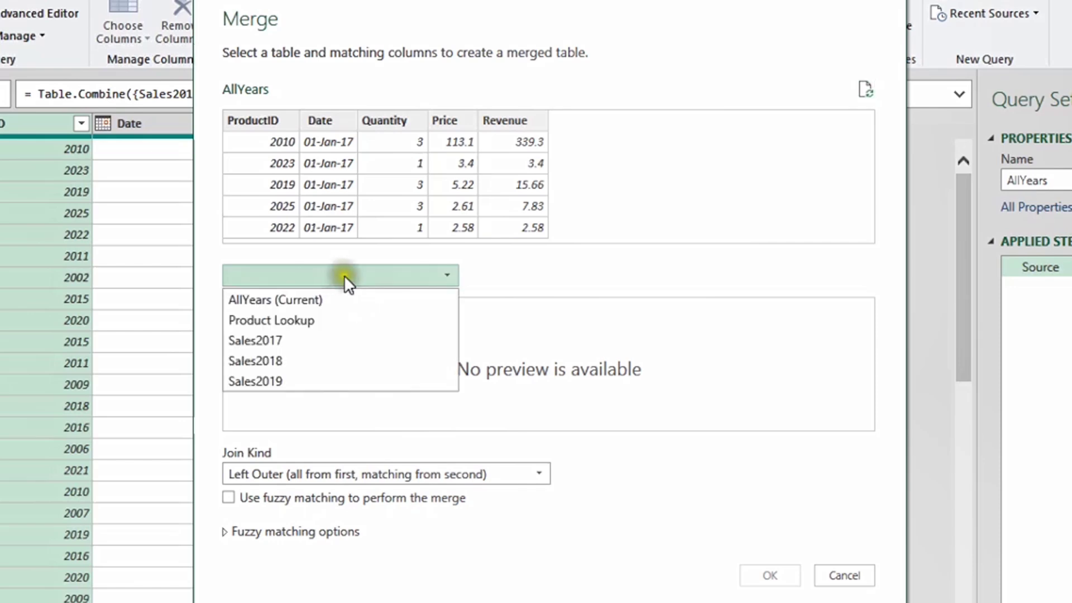
{"action": "left_click", "coordinate": [346, 319]}
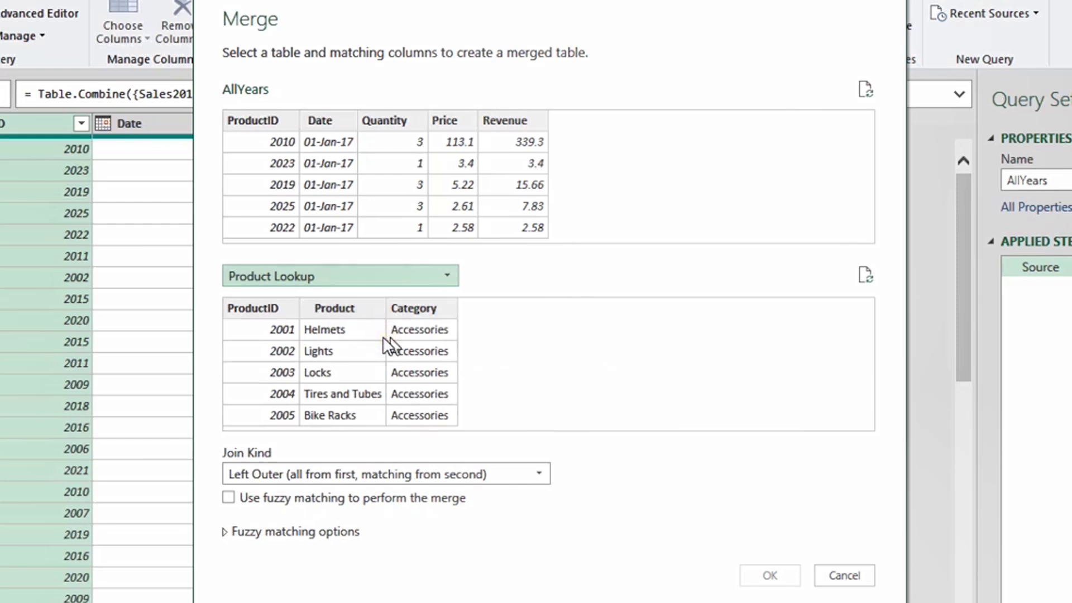
{"action": "left_click", "coordinate": [274, 475]}
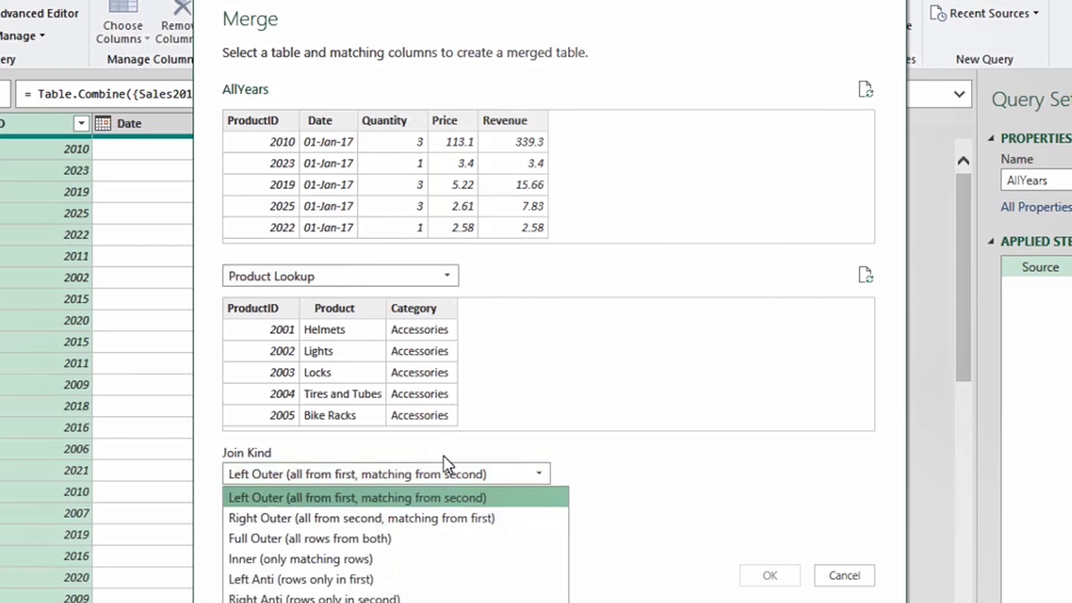
{"action": "left_click", "coordinate": [421, 494]}
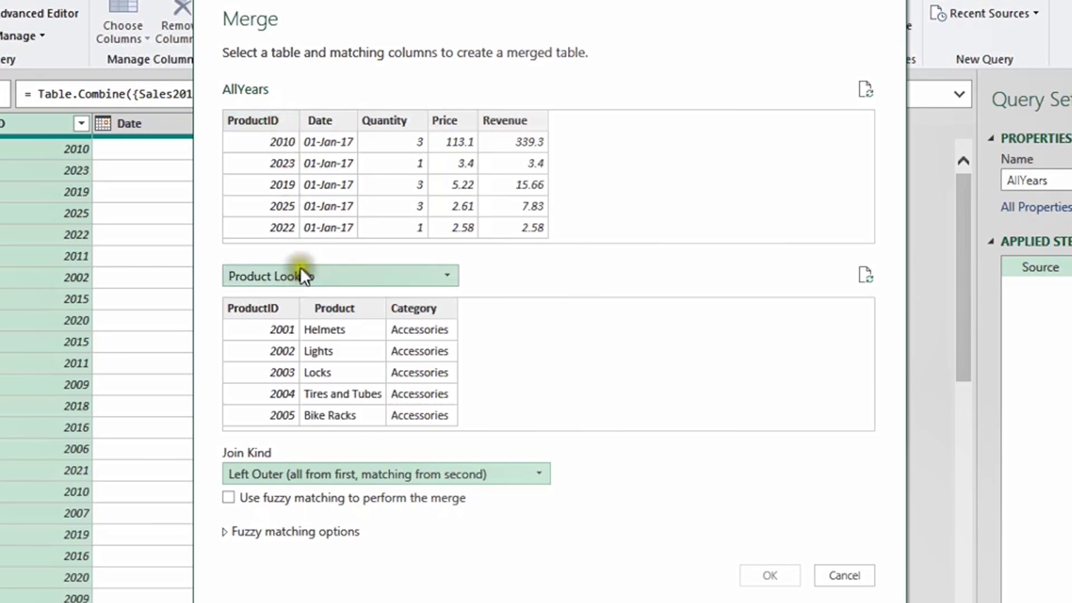
{"action": "left_click", "coordinate": [268, 120]}
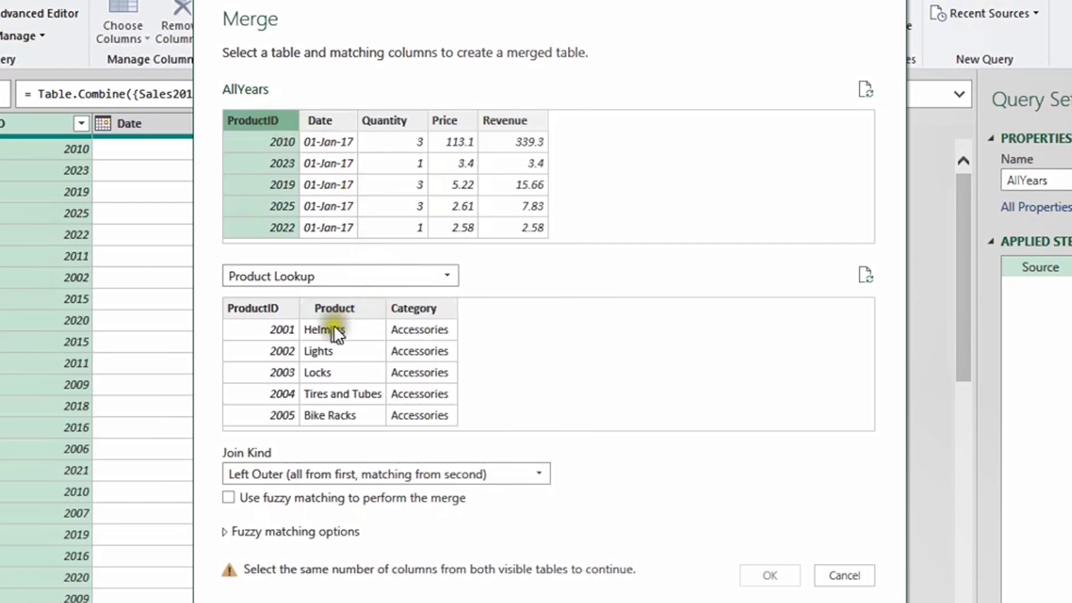
{"action": "left_click", "coordinate": [265, 307]}
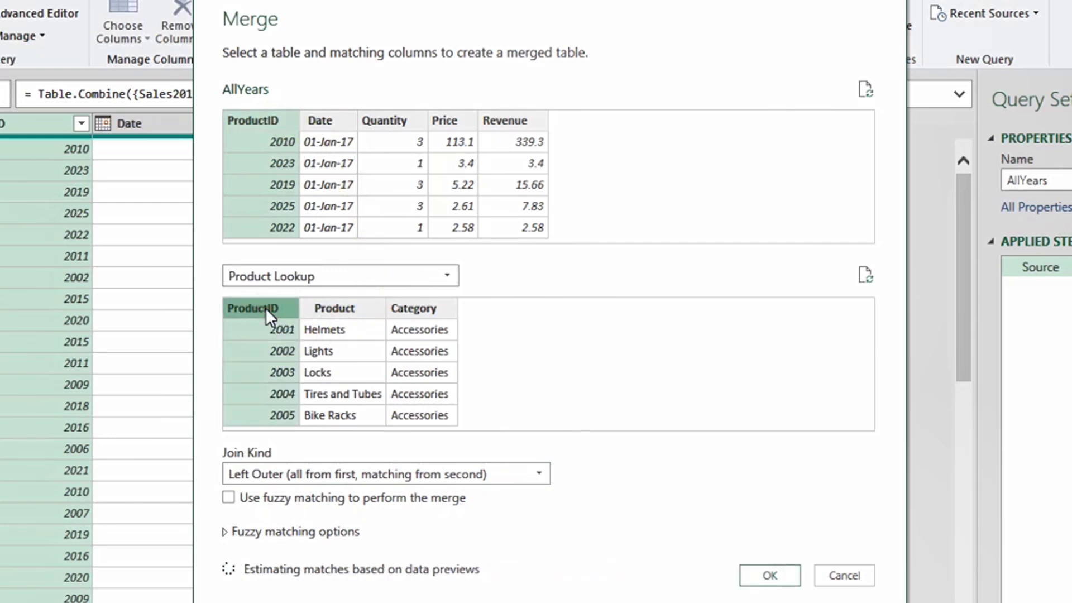
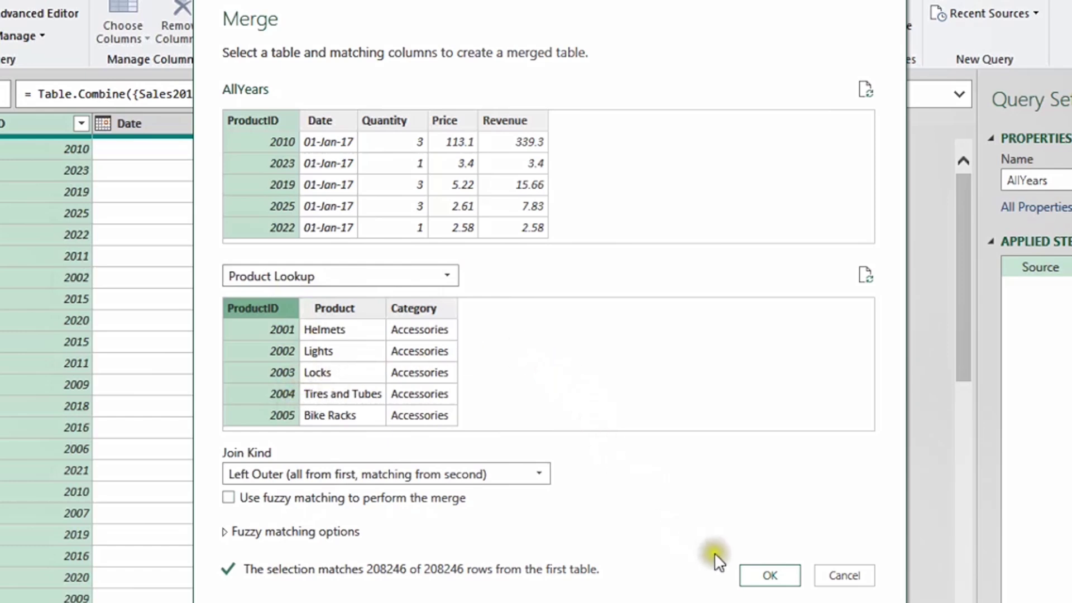
{"action": "left_click", "coordinate": [770, 576]}
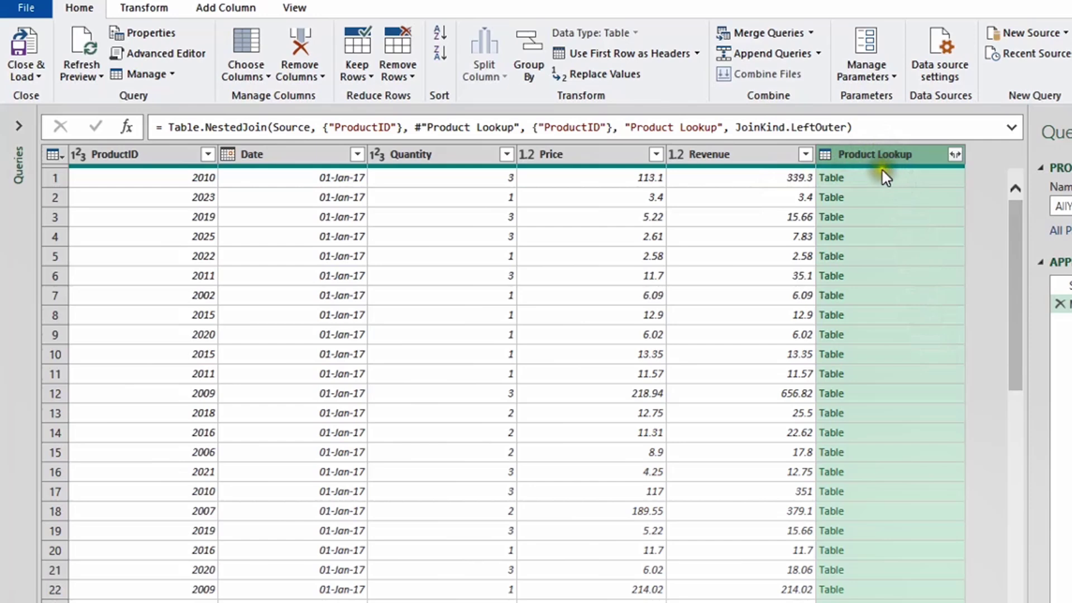
Step: Preview the nested tables in several rows of the Product Lookup column to check the matched product and category
{"action": "left_click", "coordinate": [860, 177]}
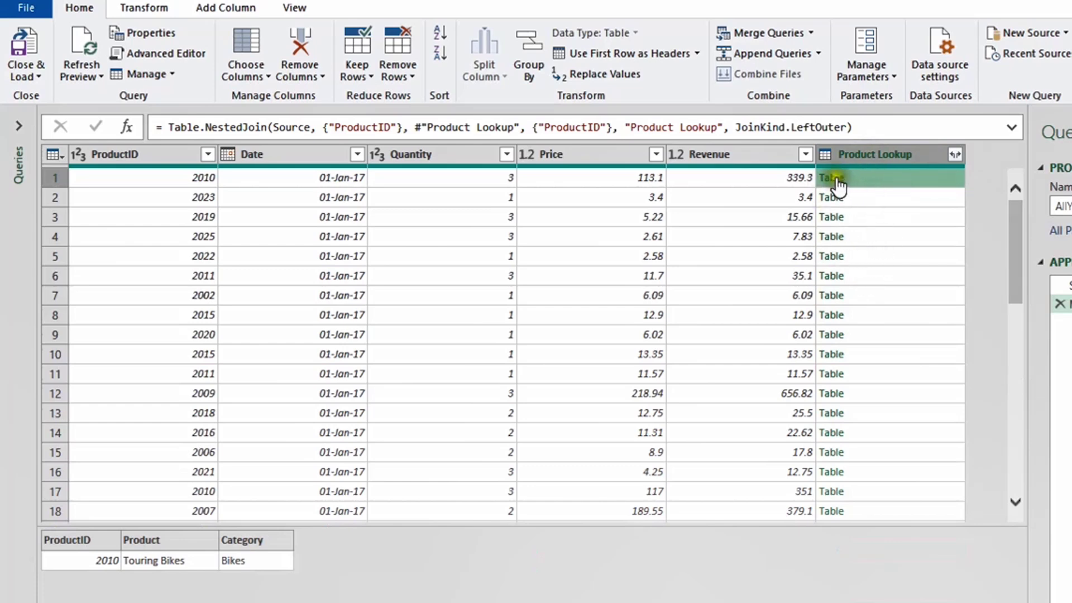
{"action": "left_click", "coordinate": [921, 199]}
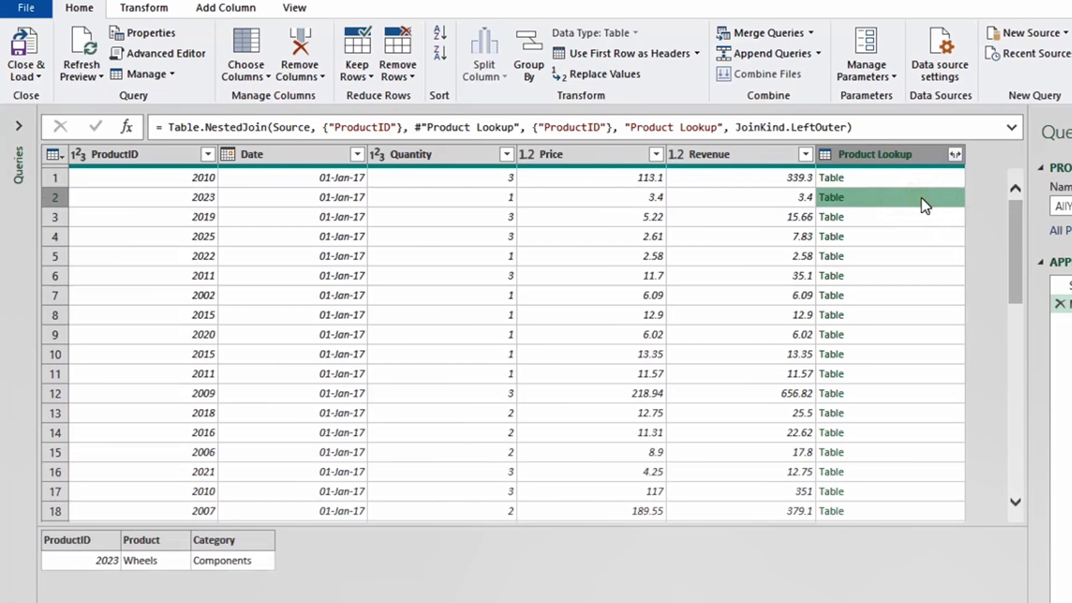
{"action": "left_click", "coordinate": [108, 558]}
{"action": "left_click", "coordinate": [923, 331]}
Step: Expand the Product Lookup column into Product and Category only, without using the original column name as prefix
{"action": "left_click", "coordinate": [956, 154]}
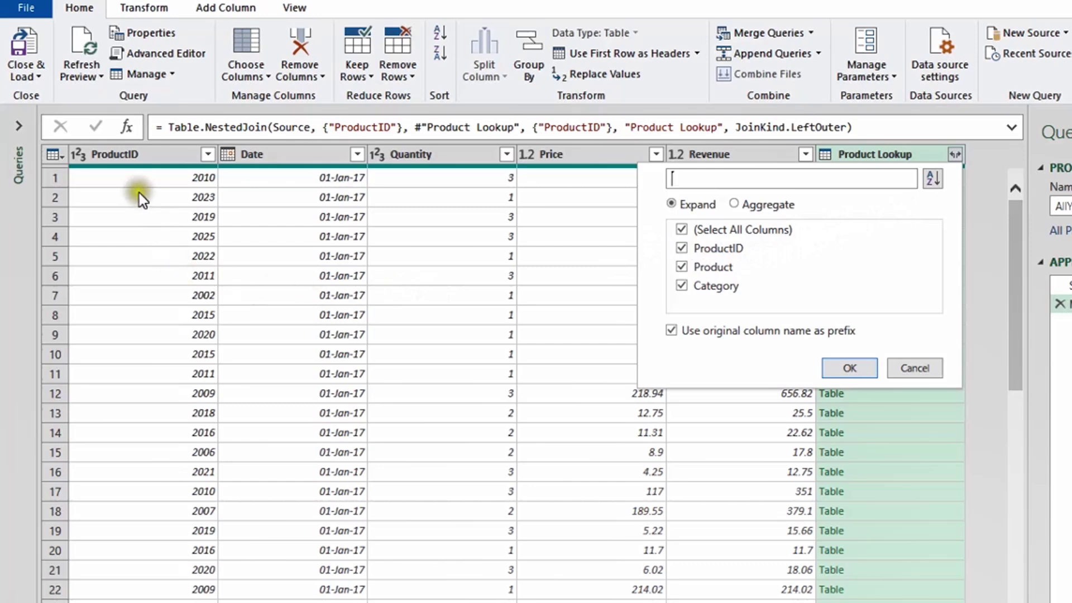
{"action": "left_click", "coordinate": [681, 248]}
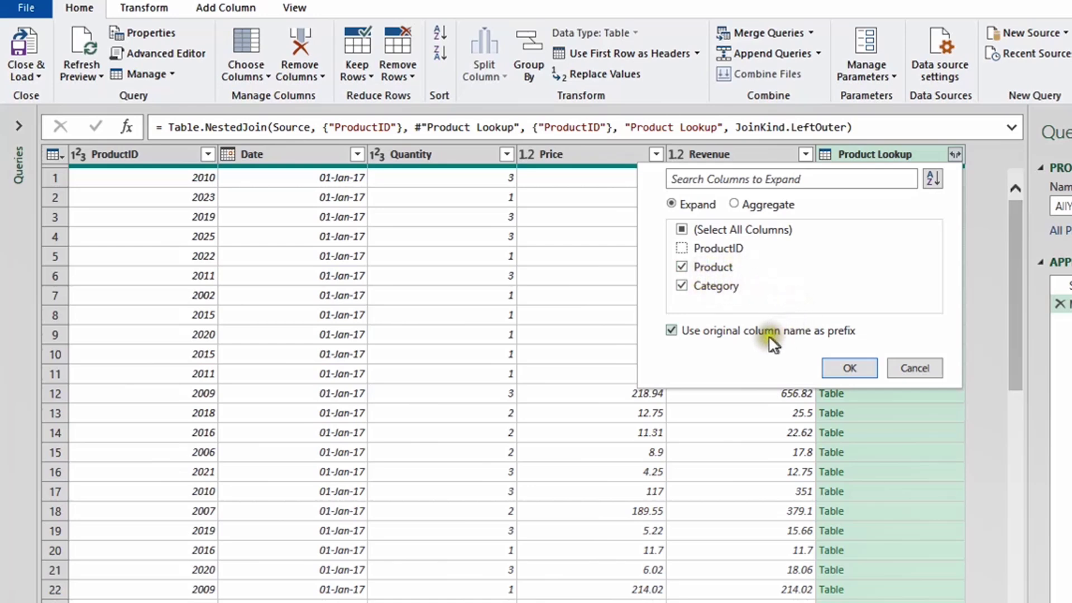
{"action": "left_click", "coordinate": [671, 331]}
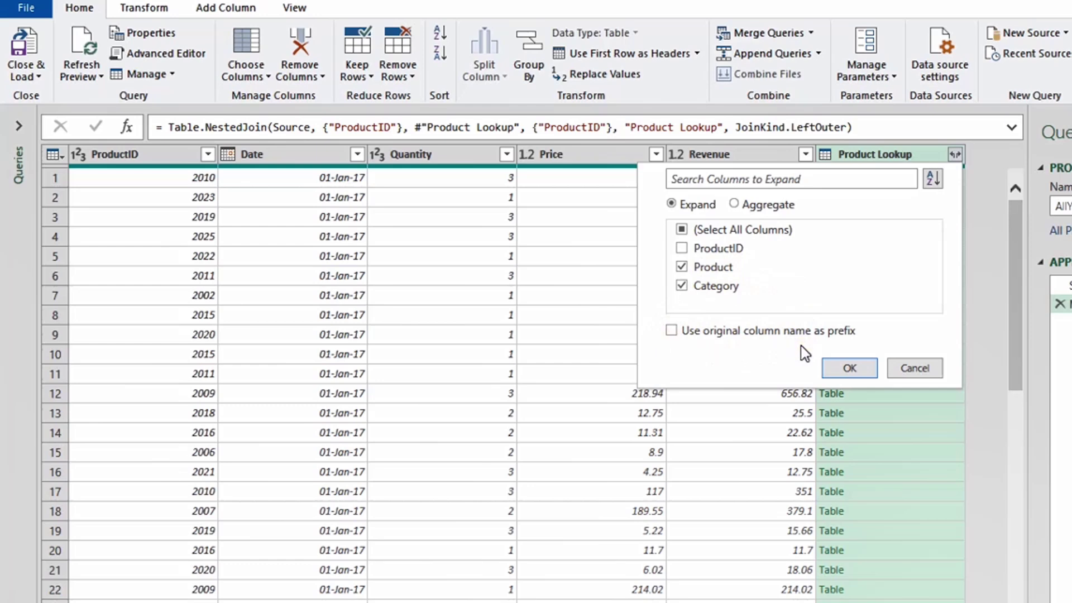
{"action": "left_click", "coordinate": [849, 368]}
{"action": "left_click", "coordinate": [852, 369]}
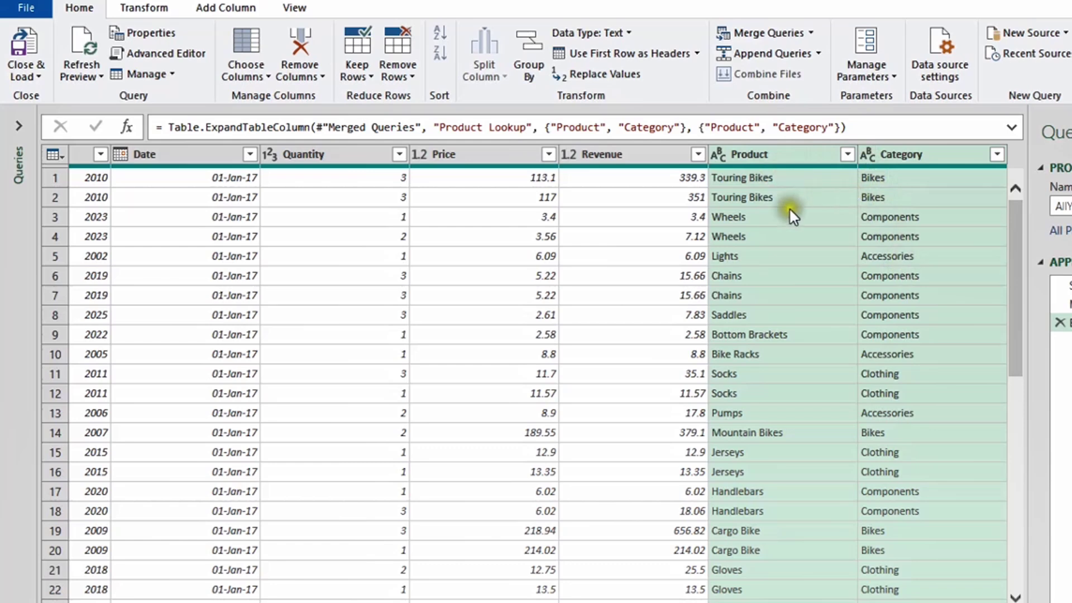
Step: Review the expanded columns of the AllYears query and remove the ProductID column
{"action": "scroll", "coordinate": [547, 373], "scroll_direction": "left", "scroll_amount": 3}
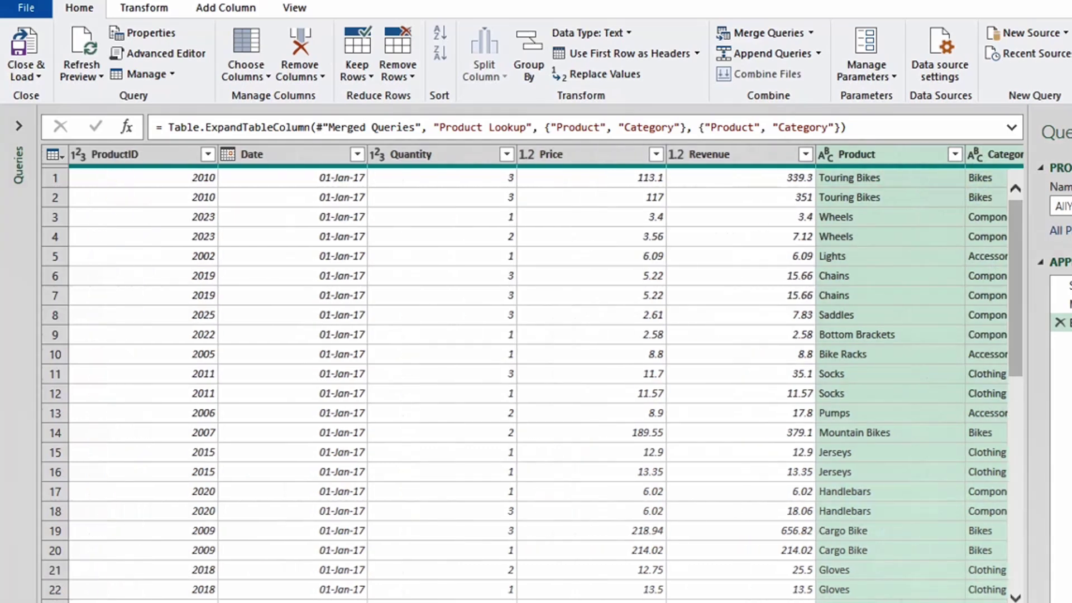
{"action": "scroll", "coordinate": [547, 373], "scroll_direction": "right", "scroll_amount": 3}
{"action": "scroll", "coordinate": [548, 373], "scroll_direction": "left", "scroll_amount": 3}
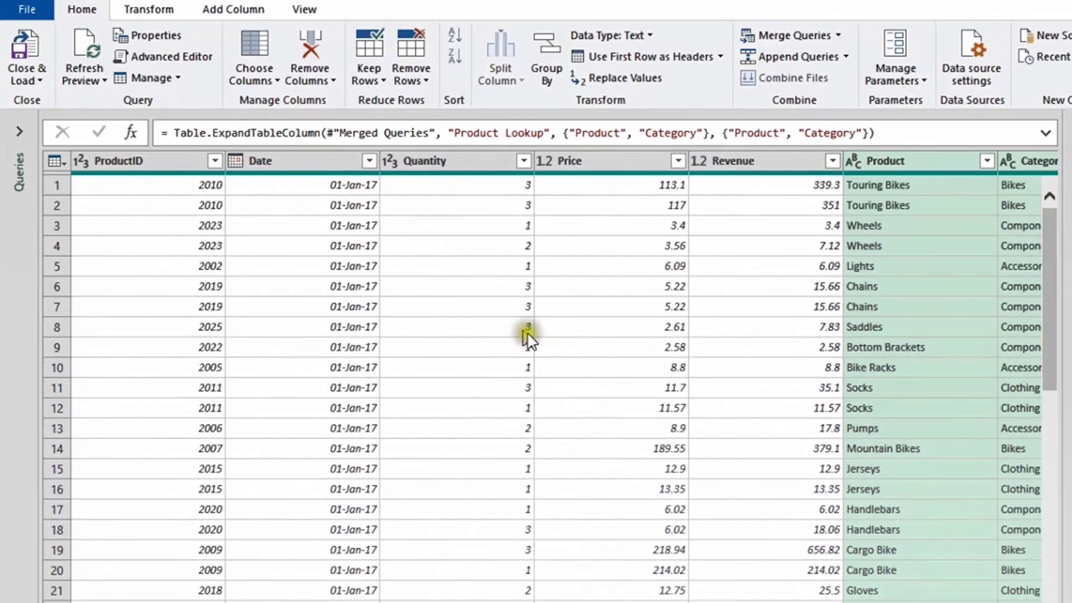
{"action": "left_click", "coordinate": [123, 154]}
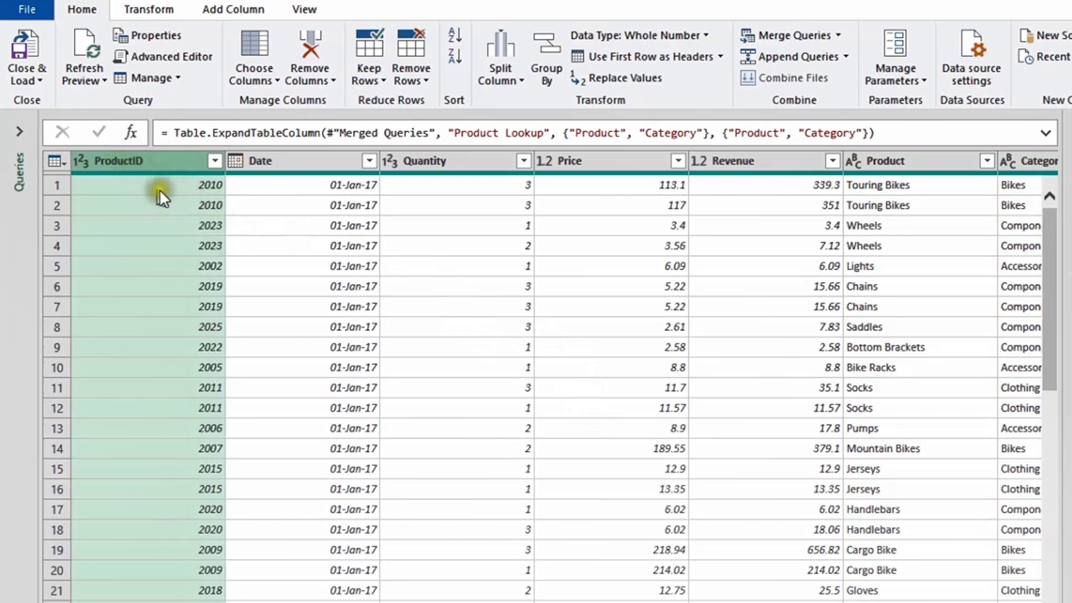
{"action": "left_click", "coordinate": [309, 51]}
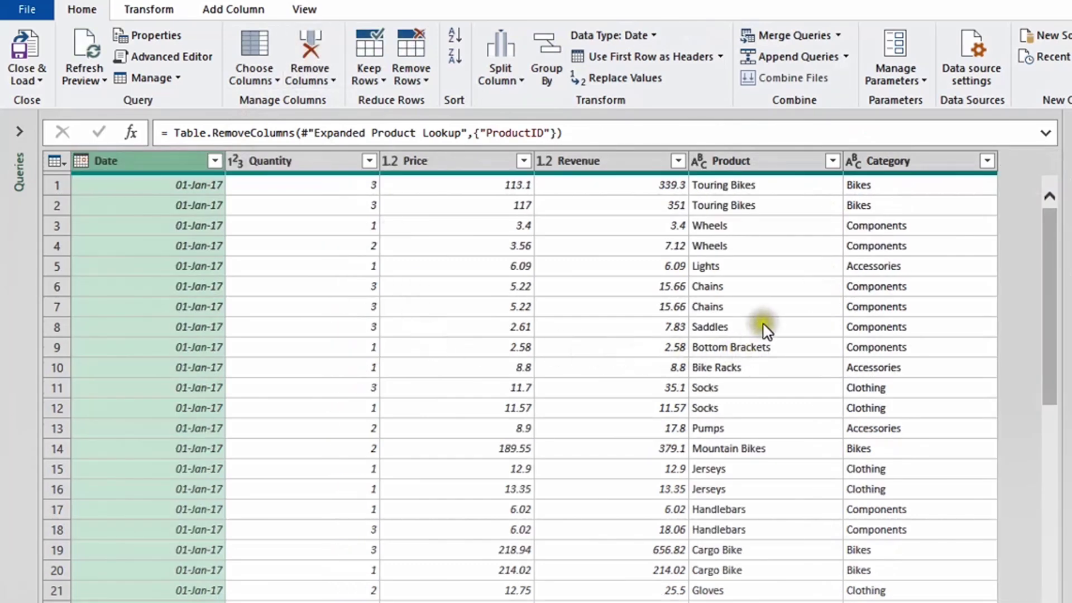
Step: Move the Category and Product columns together to the front of the table, with Category first
{"action": "left_click", "coordinate": [929, 161]}
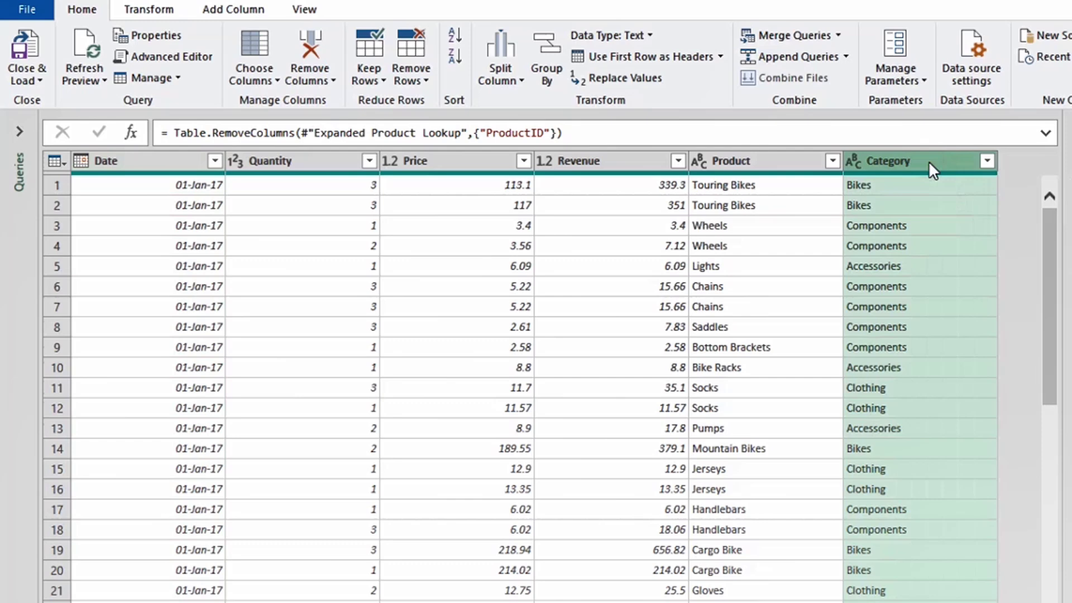
{"action": "left_click", "coordinate": [756, 162], "text": "ctrl"}
{"action": "left_click_drag", "start_coordinate": [783, 156], "coordinate": [70, 207]}
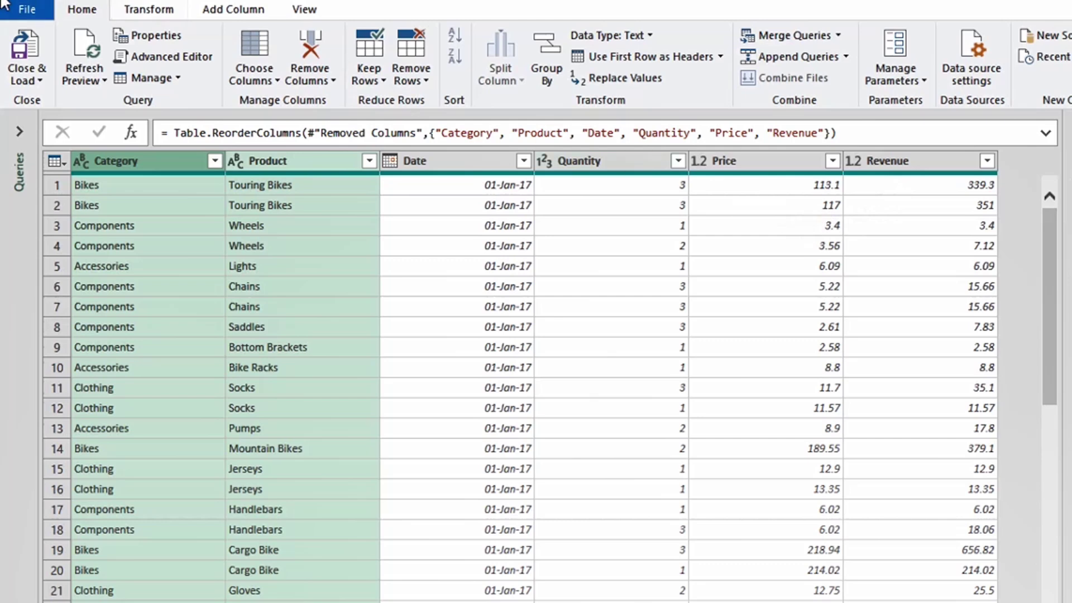
Step: Close Power Query Editor and keep the changes to the AllYears query
{"action": "left_click", "coordinate": [13, 78]}
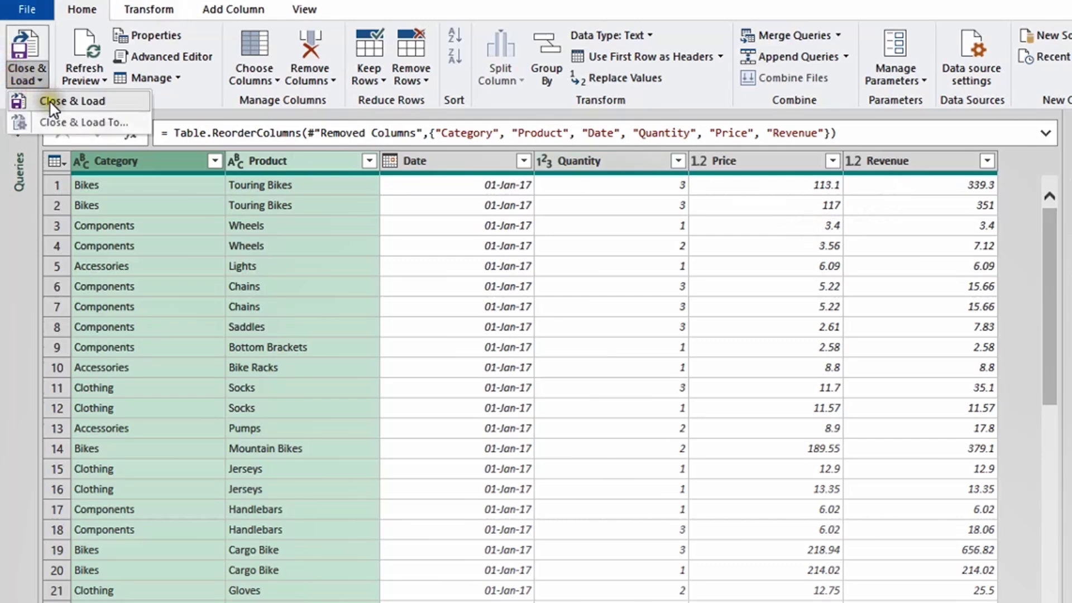
{"action": "key", "text": "Escape"}
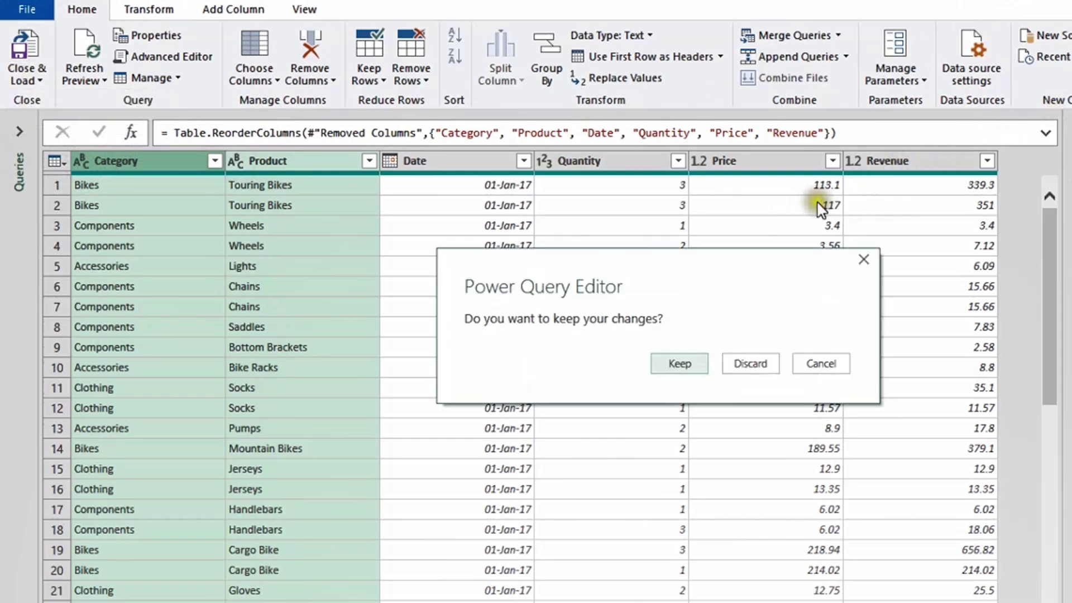
{"action": "left_click", "coordinate": [683, 366]}
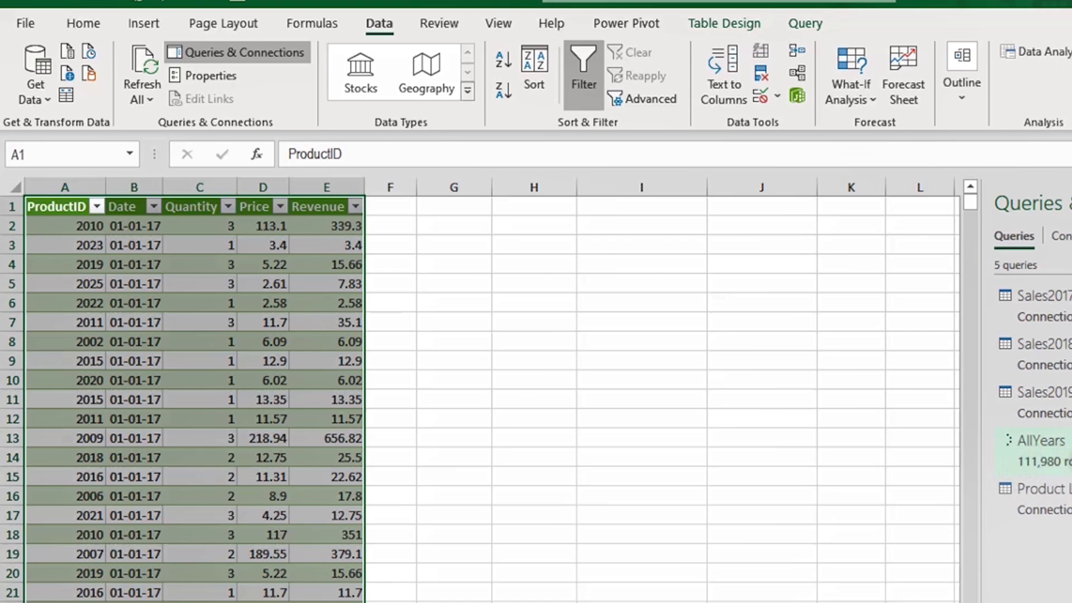
Step: Insert a PivotTable based on the AllYears table in the existing Allyears worksheet at cell H4
{"action": "left_click", "coordinate": [156, 304]}
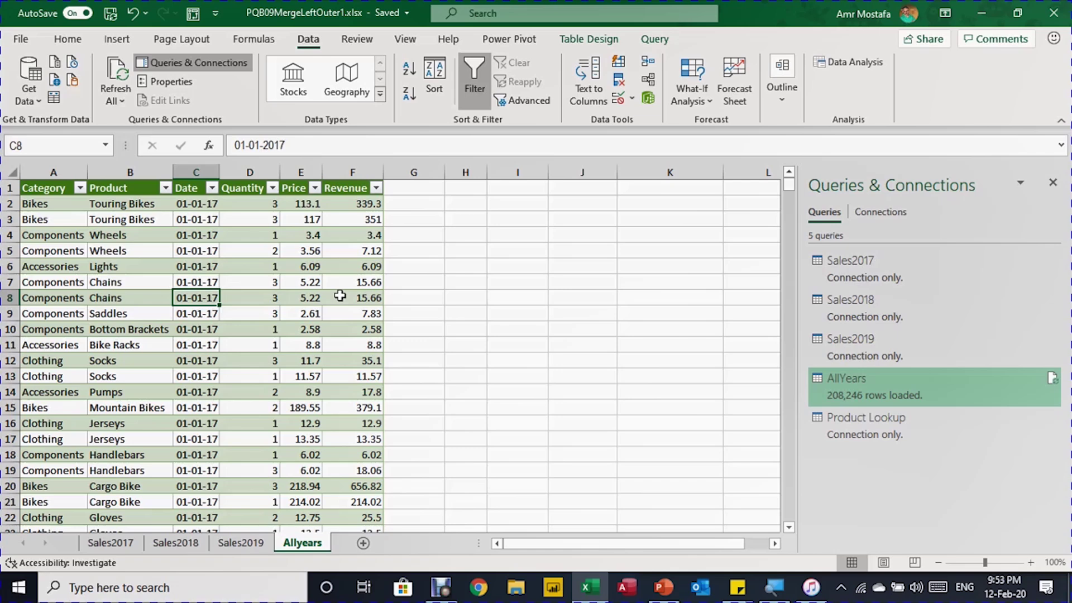
{"action": "key", "text": "alt+n"}
{"action": "key", "text": "v"}
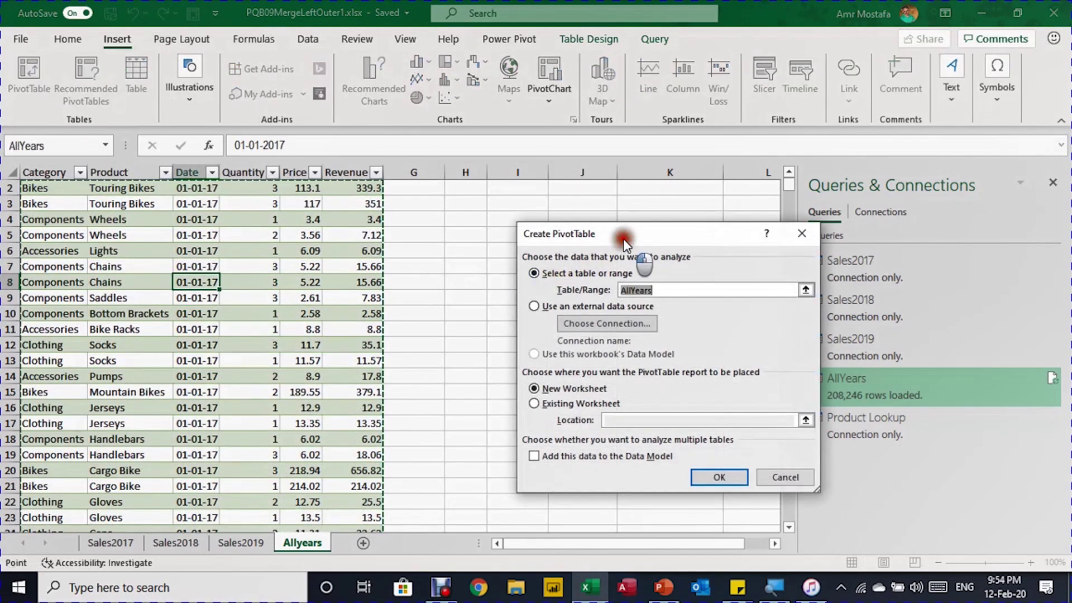
{"action": "left_click_drag", "start_coordinate": [623, 237], "coordinate": [538, 213]}
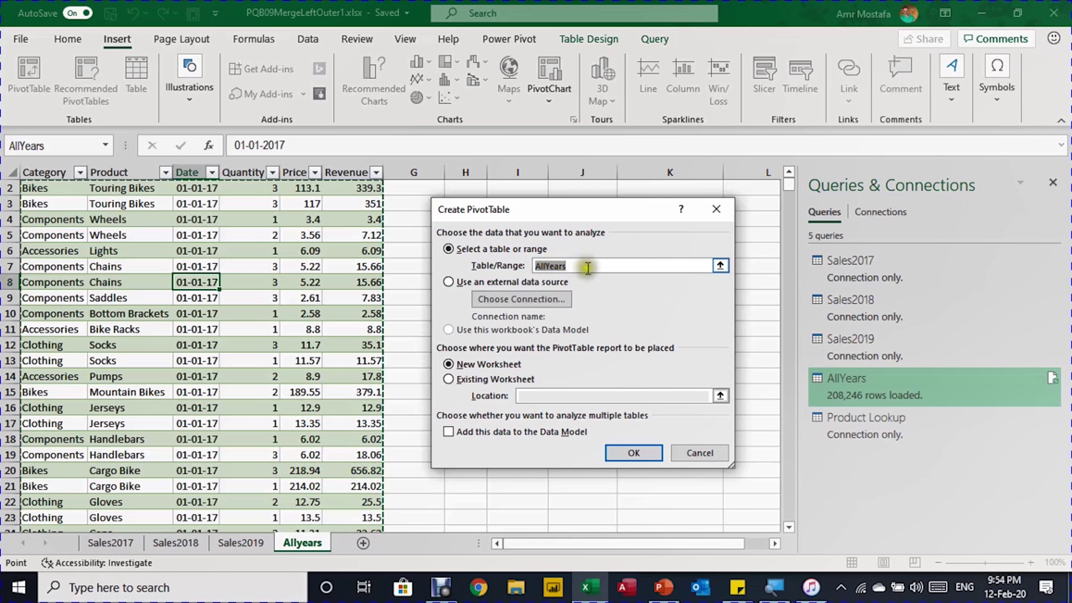
{"action": "left_click_drag", "start_coordinate": [486, 208], "coordinate": [494, 223]}
{"action": "left_click", "coordinate": [539, 396]}
{"action": "scroll", "coordinate": [424, 218], "scroll_direction": "up", "scroll_amount": 1}
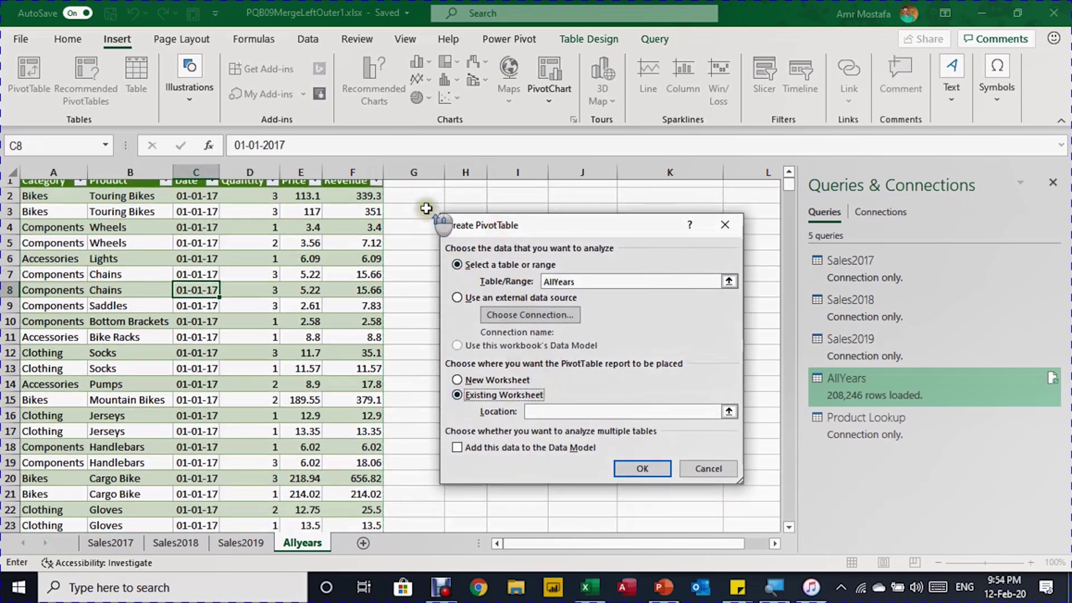
{"action": "left_click_drag", "start_coordinate": [492, 225], "coordinate": [569, 268]}
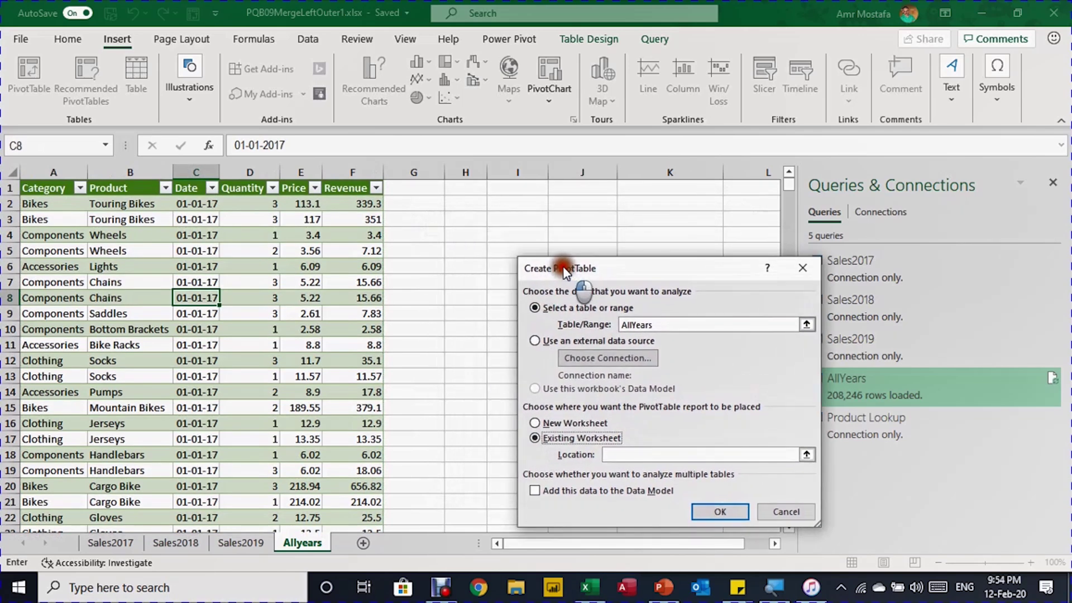
{"action": "left_click", "coordinate": [468, 239]}
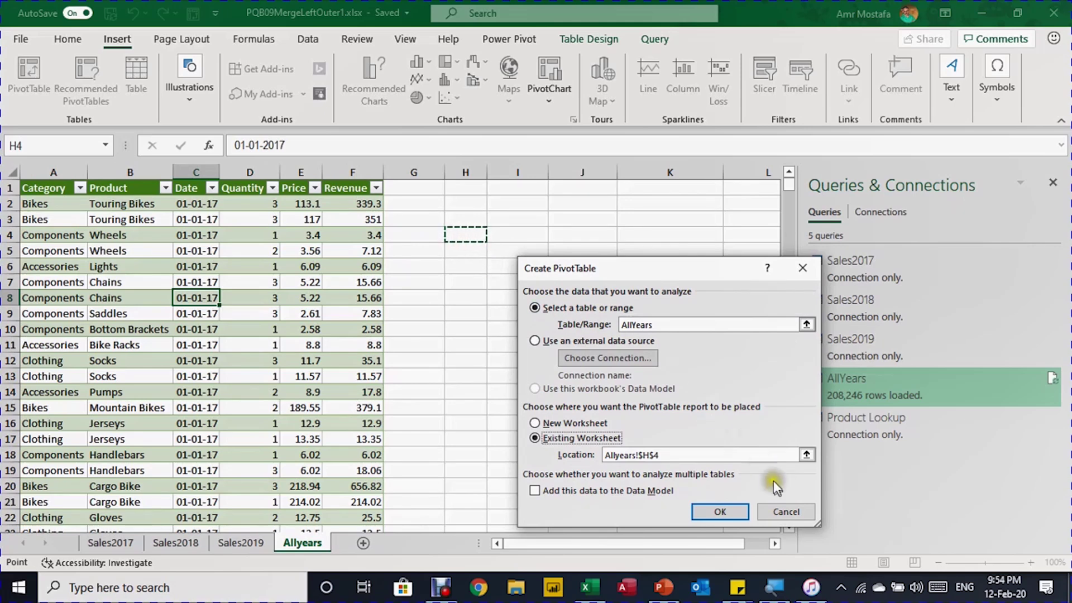
{"action": "left_click", "coordinate": [730, 511]}
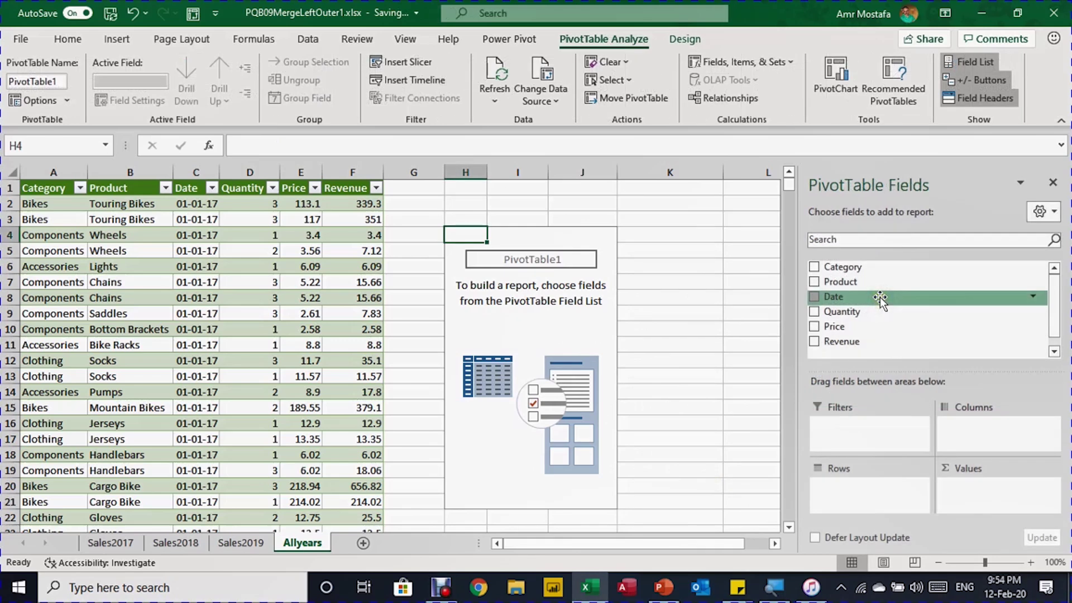
Step: Add the Date field to the PivotTable, keep only its Years grouping, and place Years in the columns area
{"action": "left_click_drag", "start_coordinate": [880, 299], "coordinate": [869, 479]}
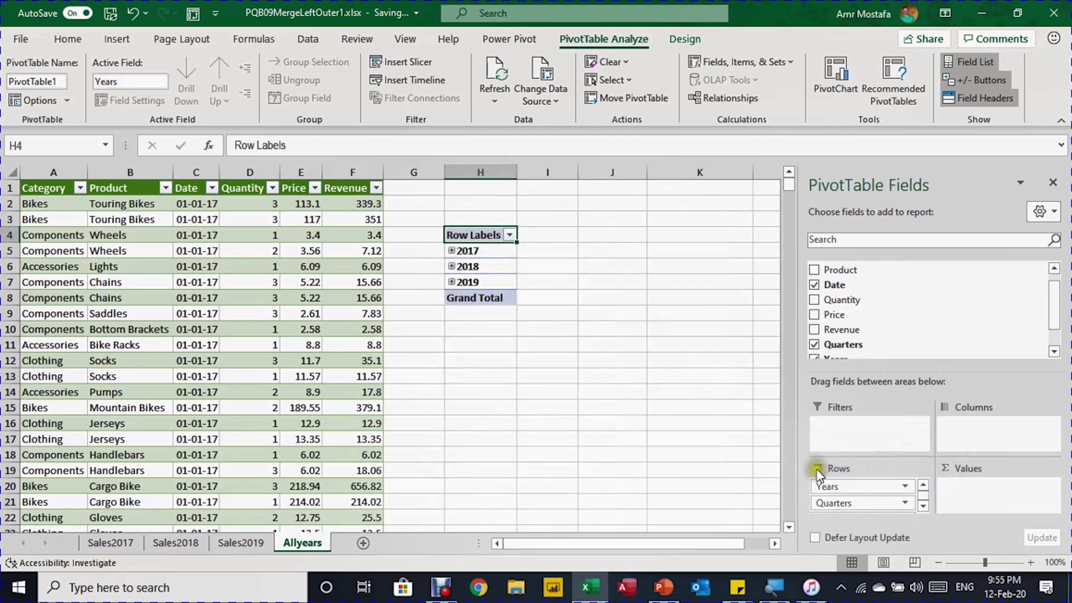
{"action": "scroll", "coordinate": [844, 494], "scroll_direction": "down", "scroll_amount": 1}
{"action": "left_click_drag", "start_coordinate": [845, 504], "coordinate": [757, 490]}
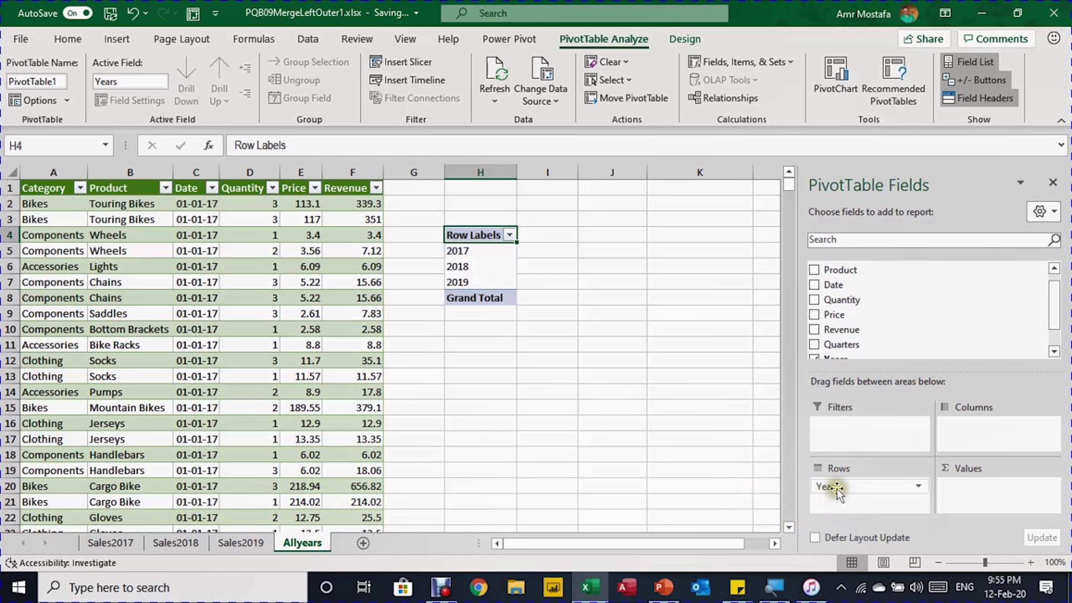
{"action": "left_click_drag", "start_coordinate": [832, 487], "coordinate": [954, 447]}
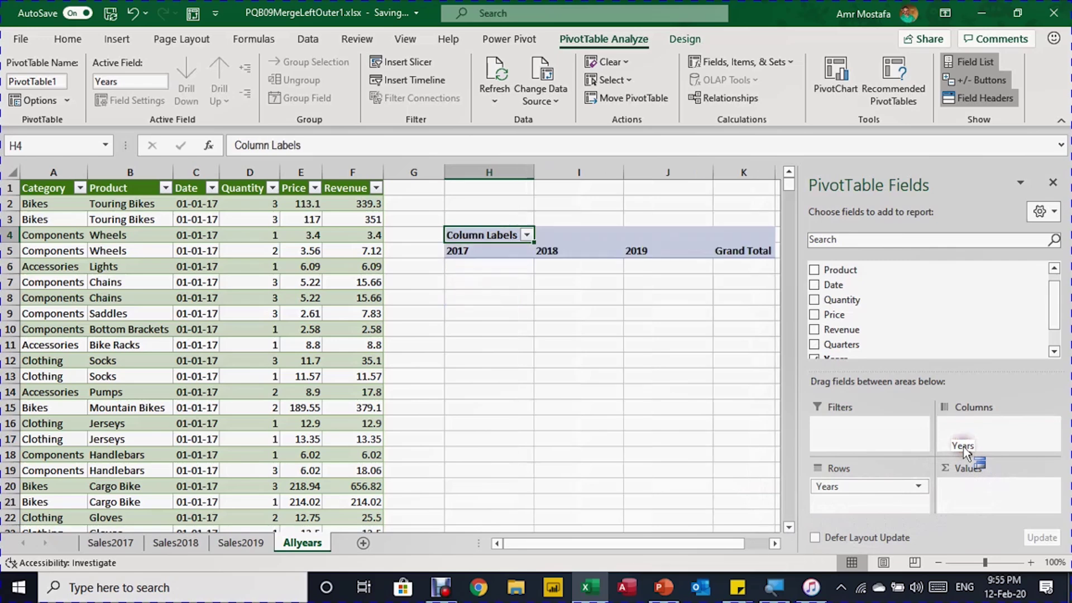
{"action": "scroll", "coordinate": [930, 334], "scroll_direction": "down", "scroll_amount": 1}
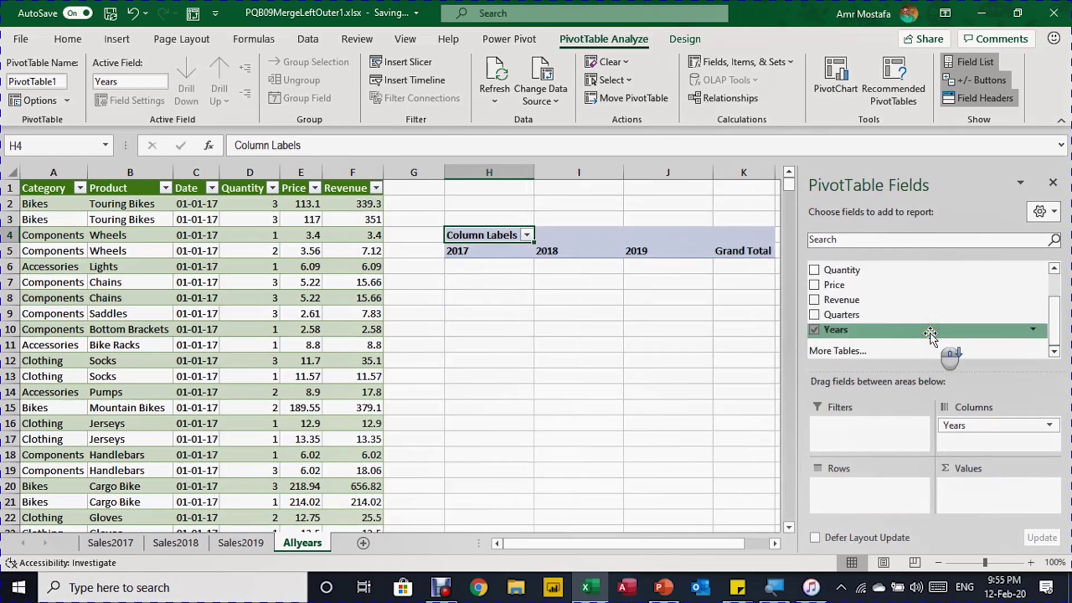
Step: Add Revenue to the PivotTable values and format it as Currency with the $ symbol and 0 decimal places
{"action": "left_click_drag", "start_coordinate": [898, 299], "coordinate": [1002, 494]}
{"action": "scroll", "coordinate": [511, 335], "scroll_direction": "right", "scroll_amount": 1}
{"action": "left_click", "coordinate": [511, 265]}
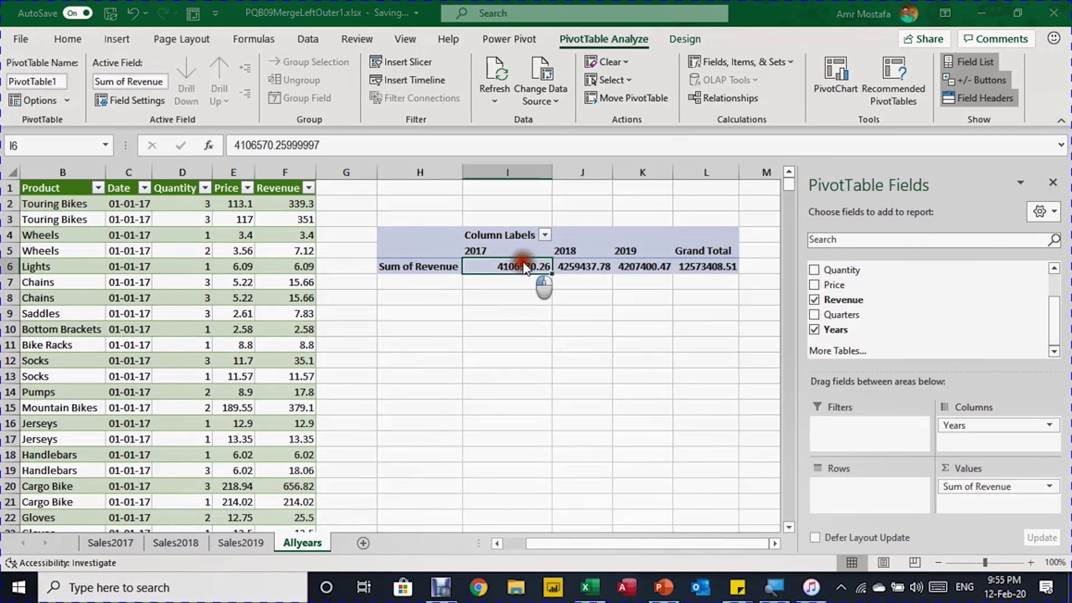
{"action": "right_click", "coordinate": [525, 265]}
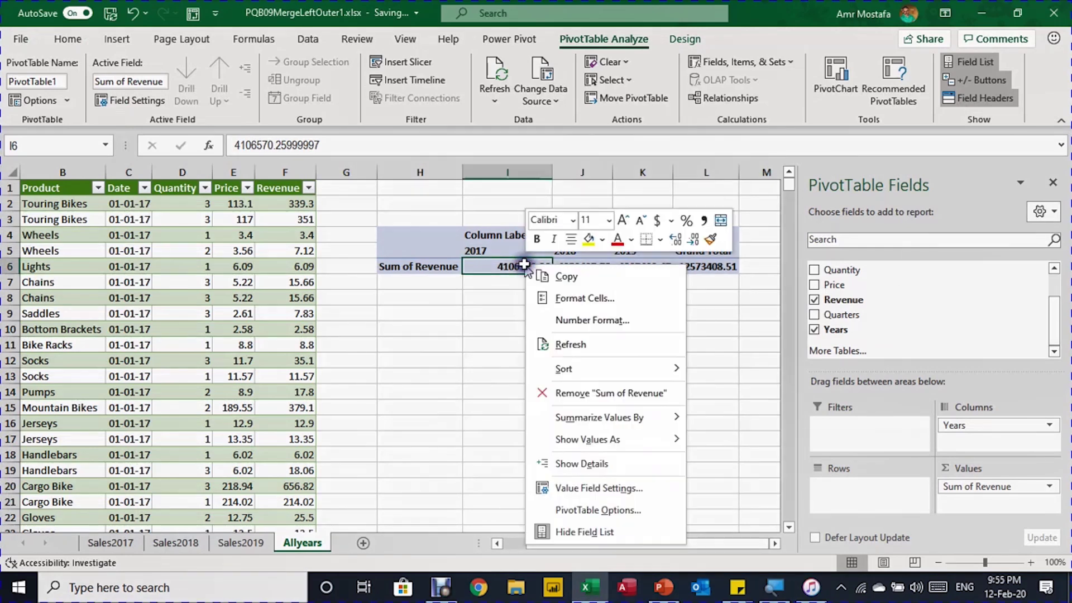
{"action": "left_click", "coordinate": [592, 320]}
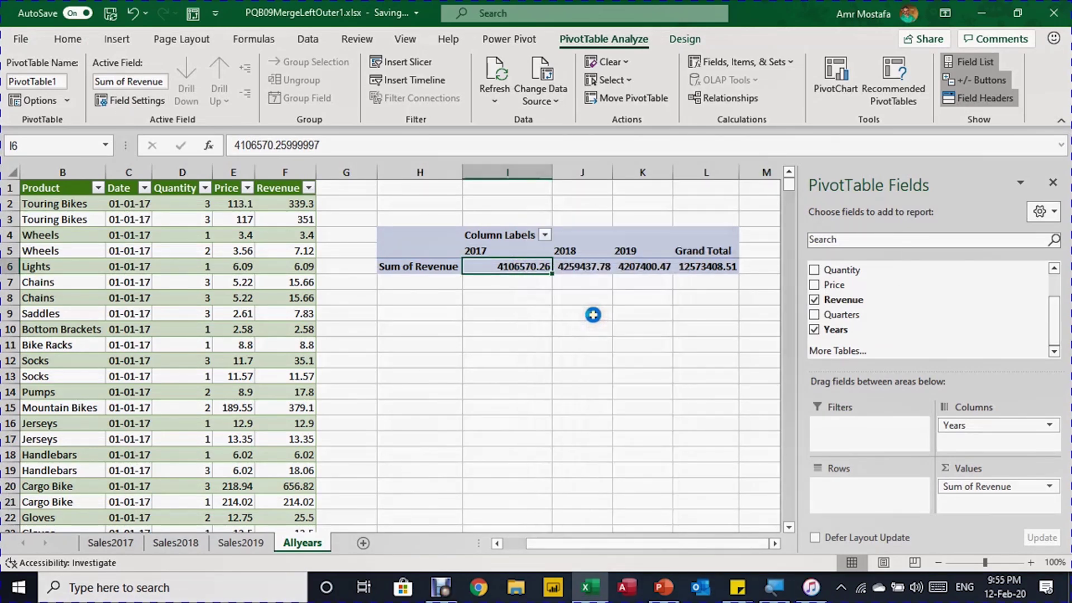
{"action": "left_click", "coordinate": [480, 214]}
{"action": "left_click", "coordinate": [613, 232]}
{"action": "left_click", "coordinate": [613, 232]}
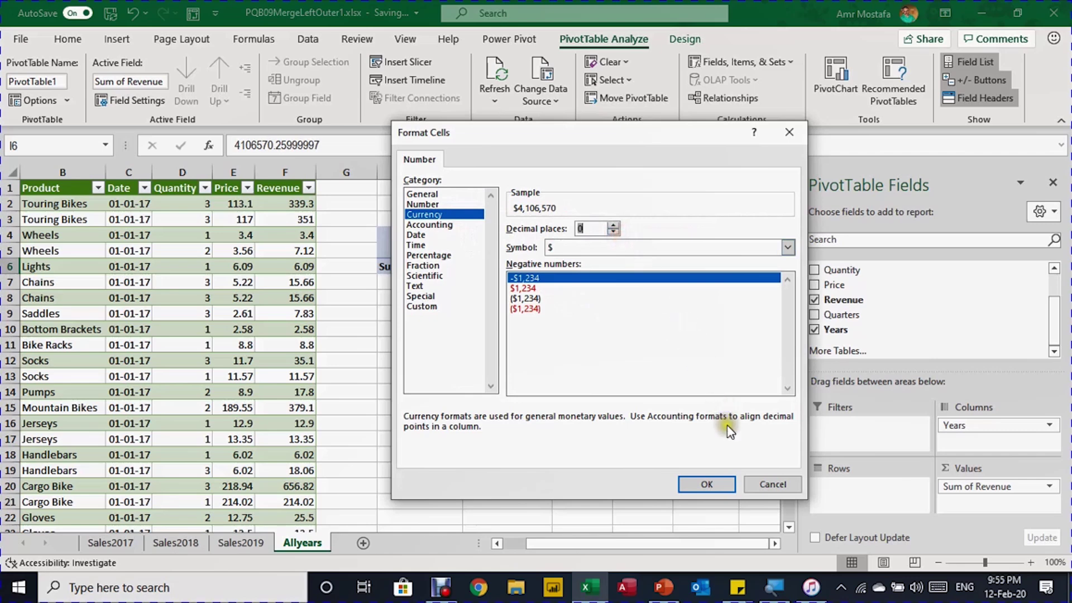
{"action": "left_click", "coordinate": [703, 481]}
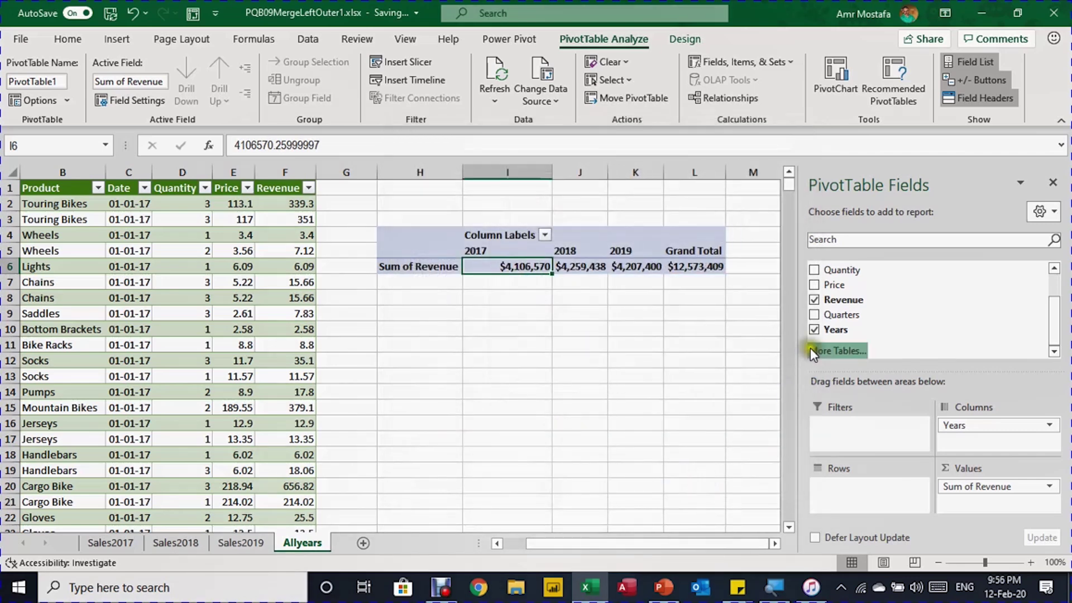
Step: Add Category to the PivotTable rows and nest Product beneath it
{"action": "scroll", "coordinate": [876, 308], "scroll_direction": "up", "scroll_amount": 1}
{"action": "left_click_drag", "start_coordinate": [874, 268], "coordinate": [891, 481]}
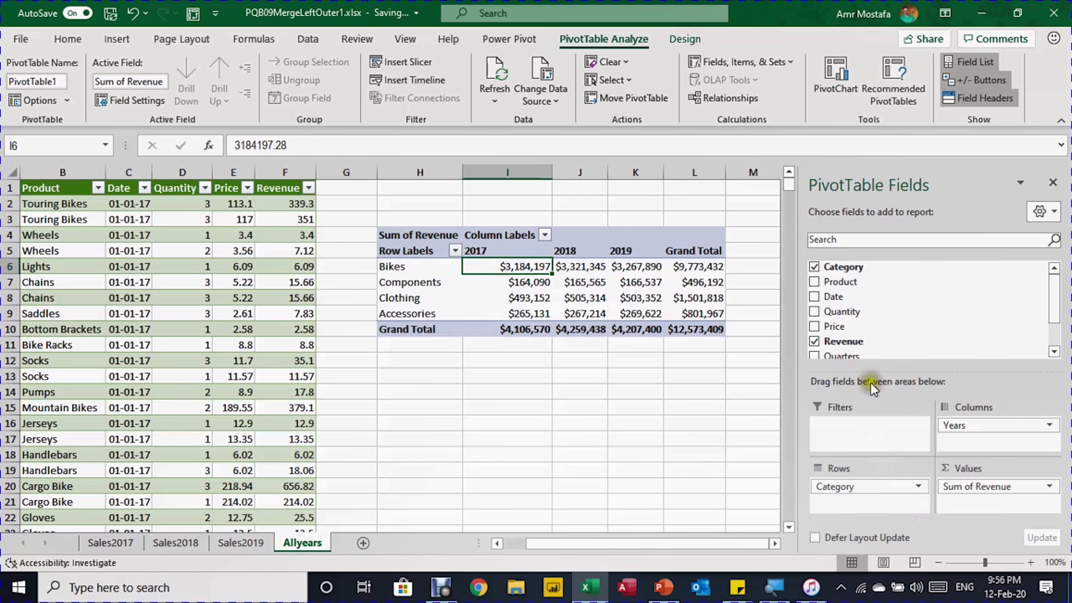
{"action": "left_click_drag", "start_coordinate": [839, 289], "coordinate": [892, 503]}
{"action": "left_click", "coordinate": [553, 298]}
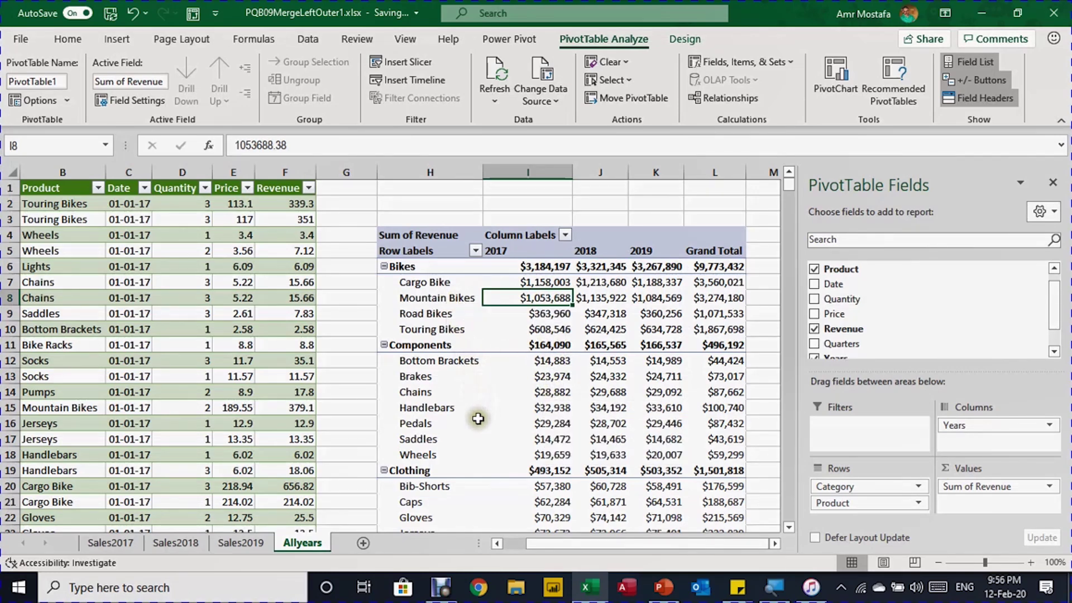
{"action": "scroll", "coordinate": [394, 277], "scroll_direction": "left", "scroll_amount": 1}
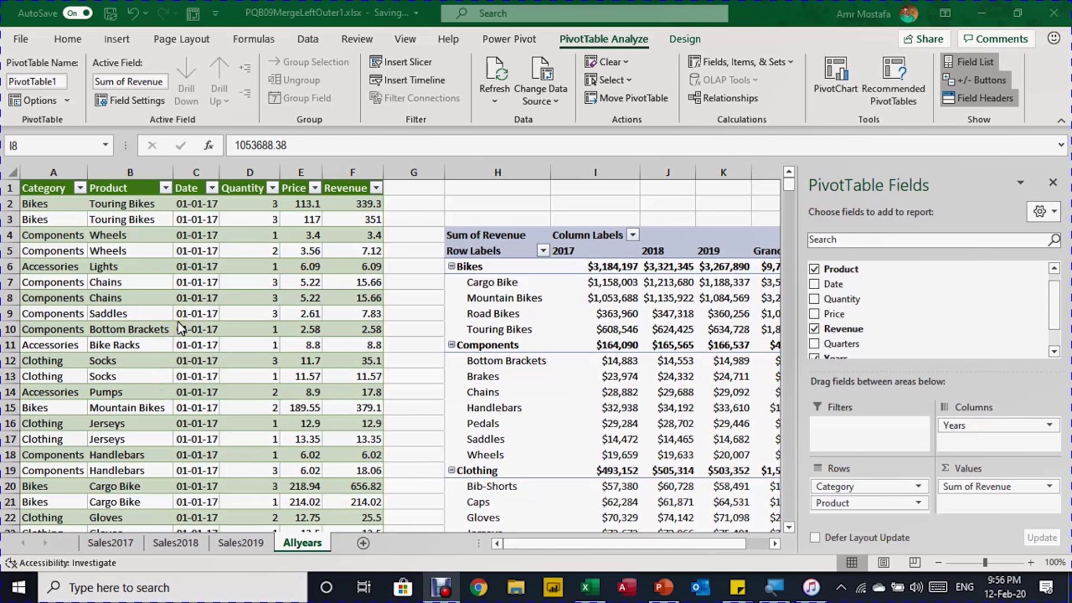
{"action": "left_click", "coordinate": [575, 540]}
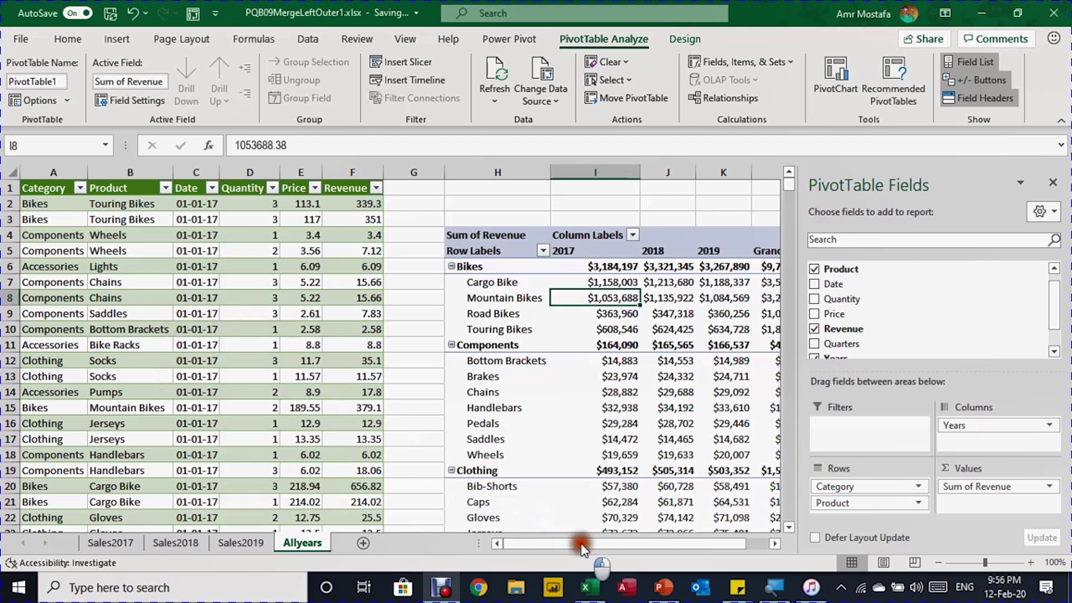
{"action": "left_click_drag", "start_coordinate": [634, 537], "coordinate": [662, 541]}
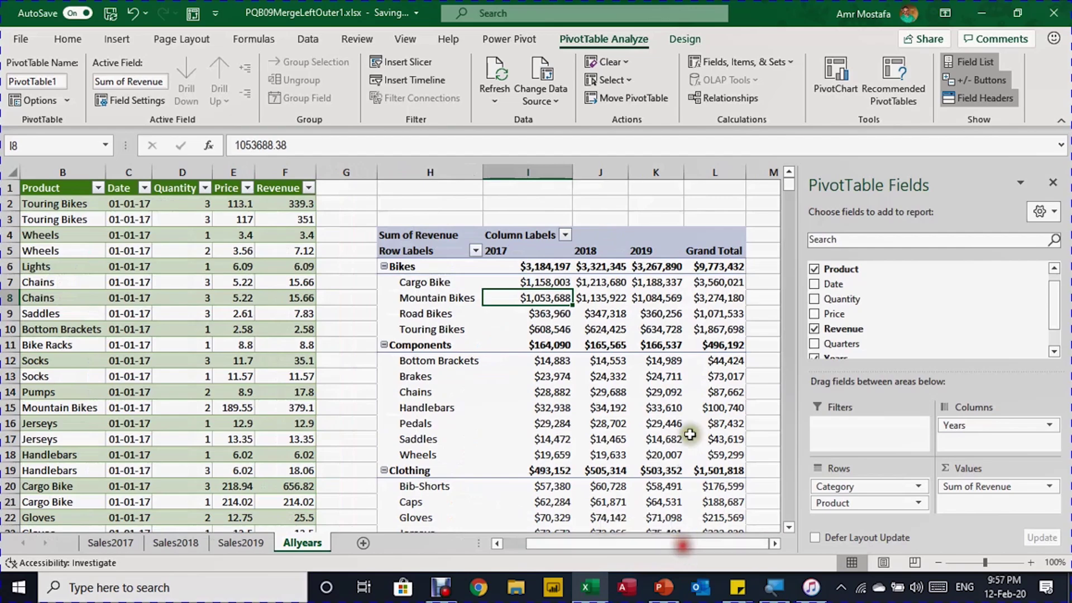
{"action": "scroll", "coordinate": [648, 364], "scroll_direction": "down", "scroll_amount": 2}
{"action": "scroll", "coordinate": [648, 364], "scroll_direction": "down", "scroll_amount": 4}
{"action": "scroll", "coordinate": [648, 363], "scroll_direction": "up", "scroll_amount": 6}
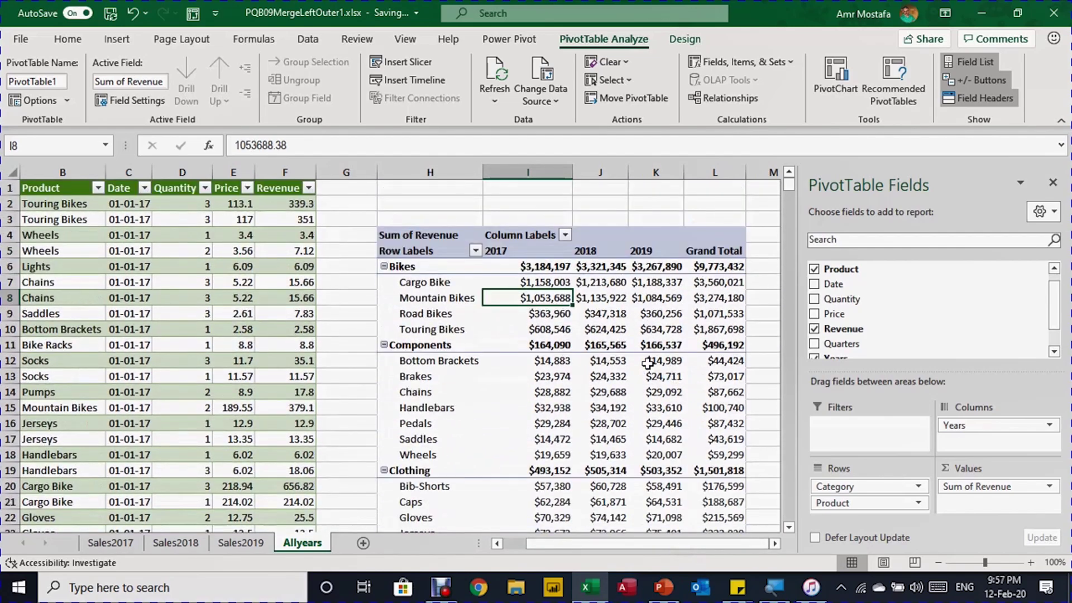